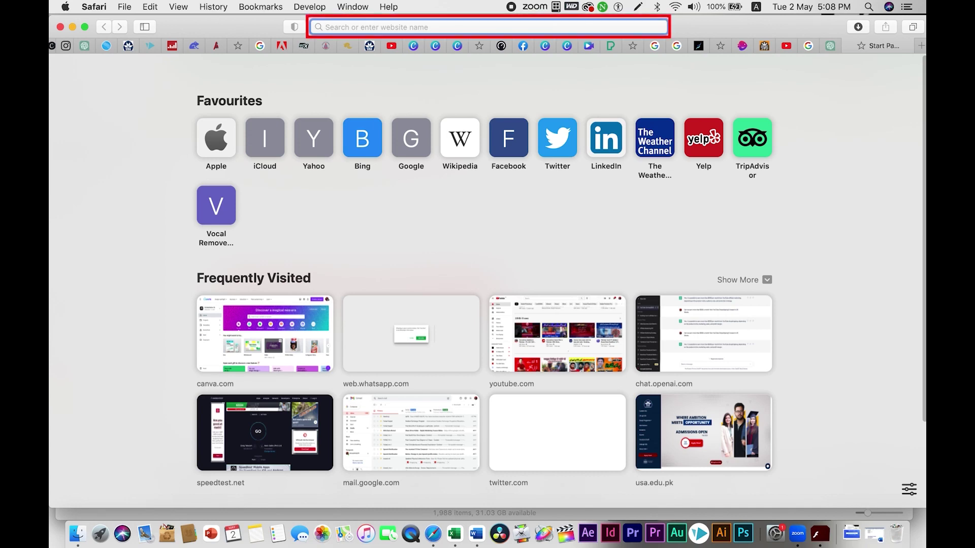
Step: Load mail.google.com in Safari and choose to sign in with an account not listed
type("mail")
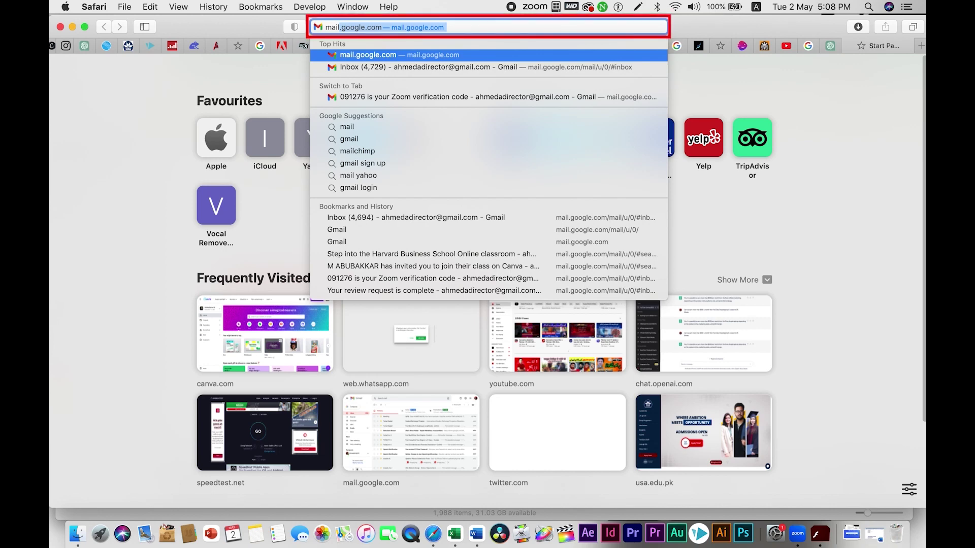
key("Return")
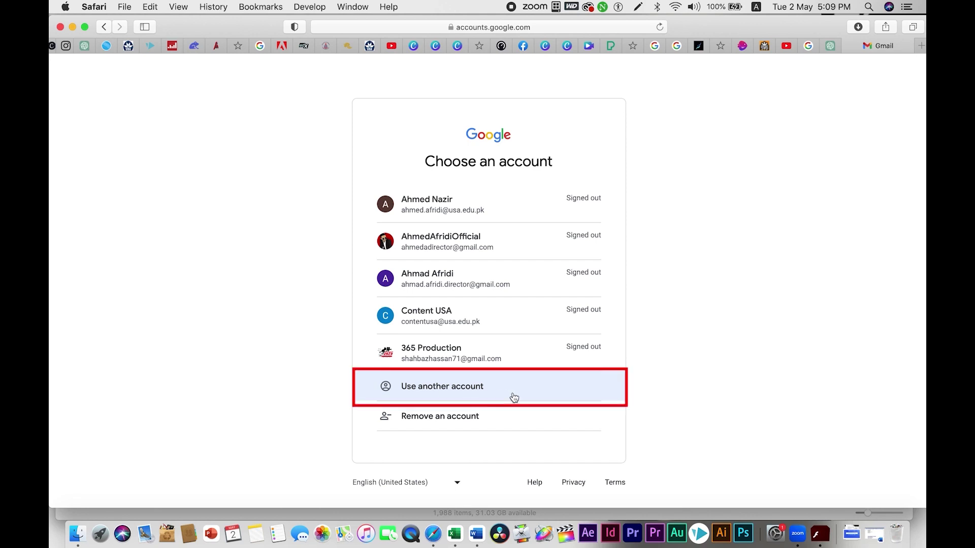
left_click(467, 391)
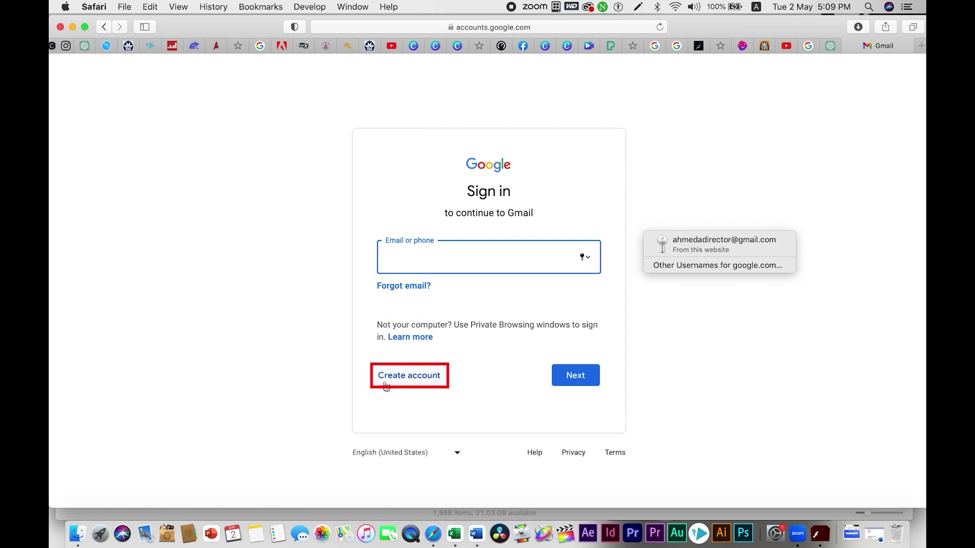
Step: Choose Create account, then For my personal use, to reach the sign-up form
left_click(415, 378)
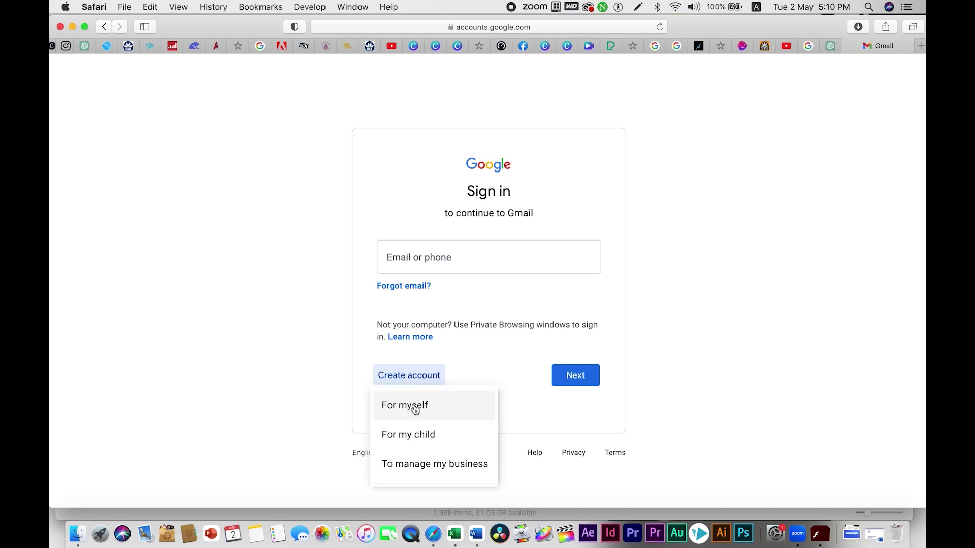
left_click(415, 408)
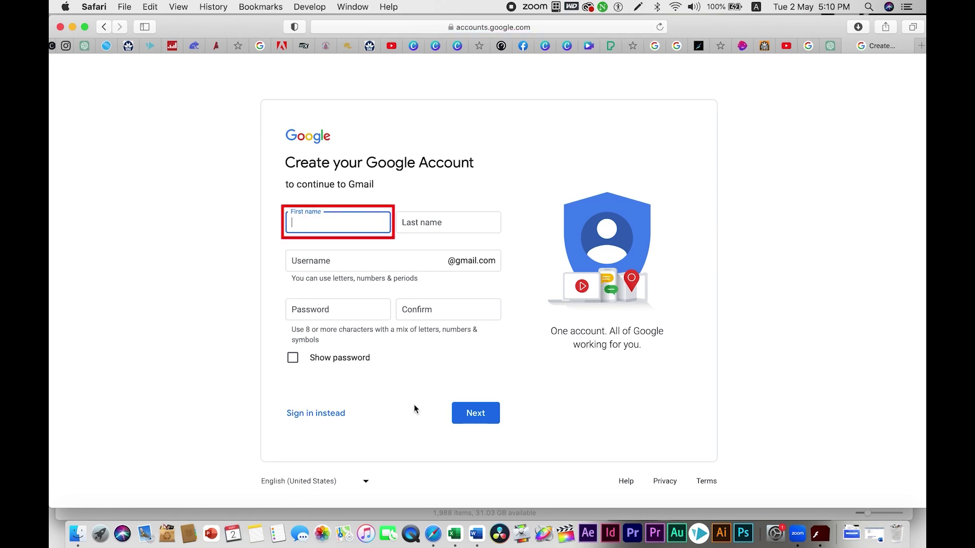
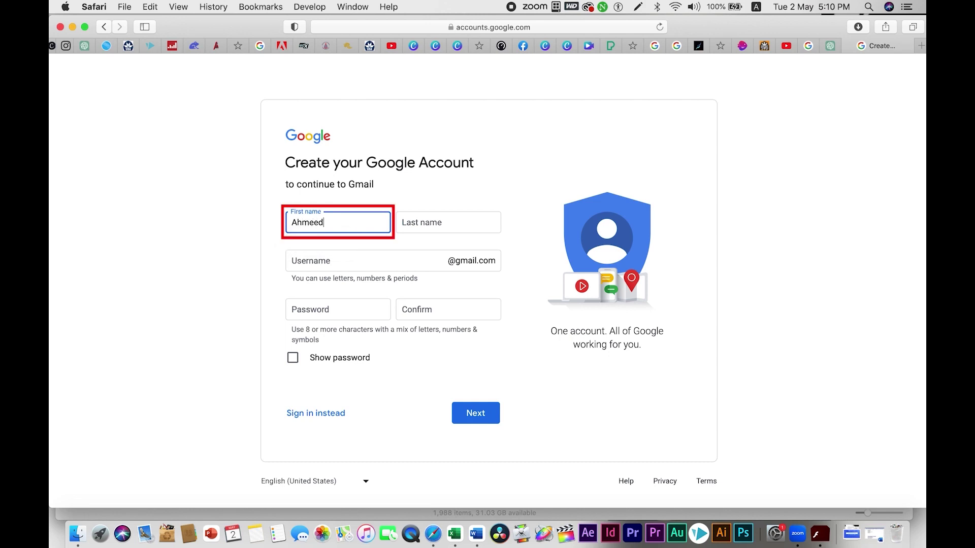
Step: Enter the account holder's first and last name on the sign-up form
left_click(439, 224)
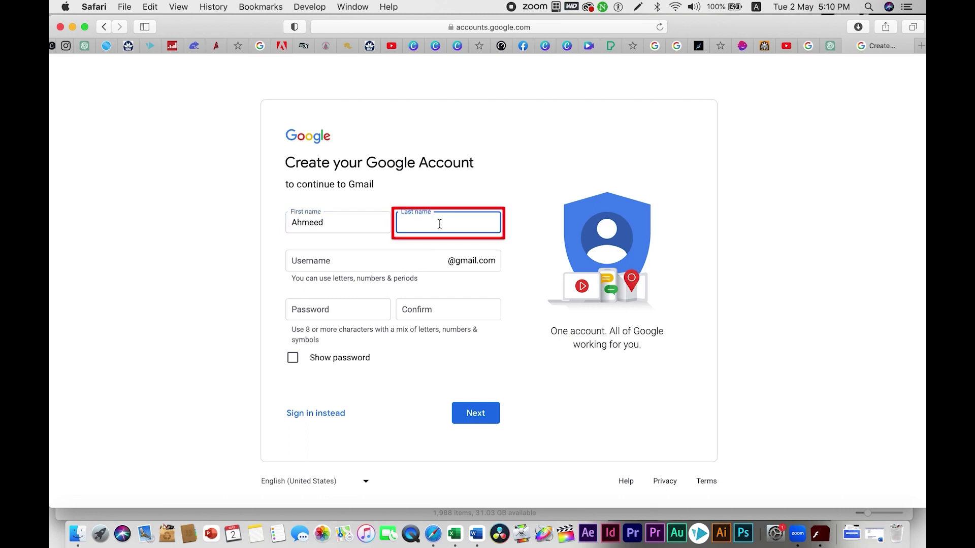
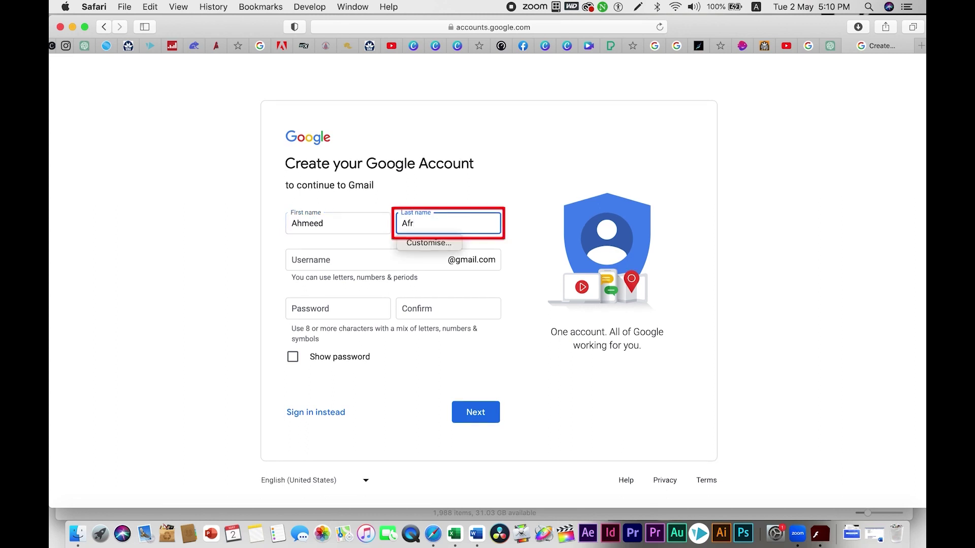
scroll(368, 249, "down", 1)
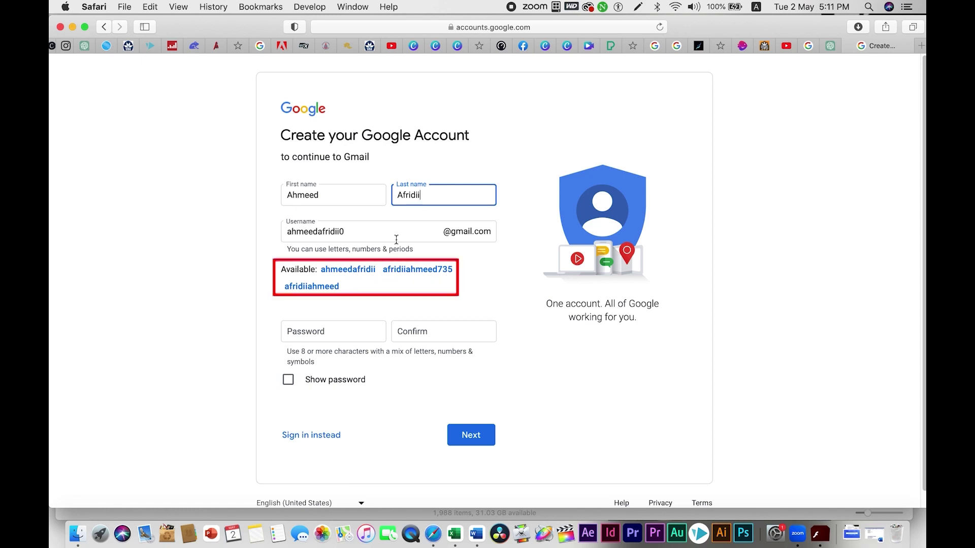
Step: Enter and confirm the account password, check it with Show password, and submit the form
left_click(357, 232)
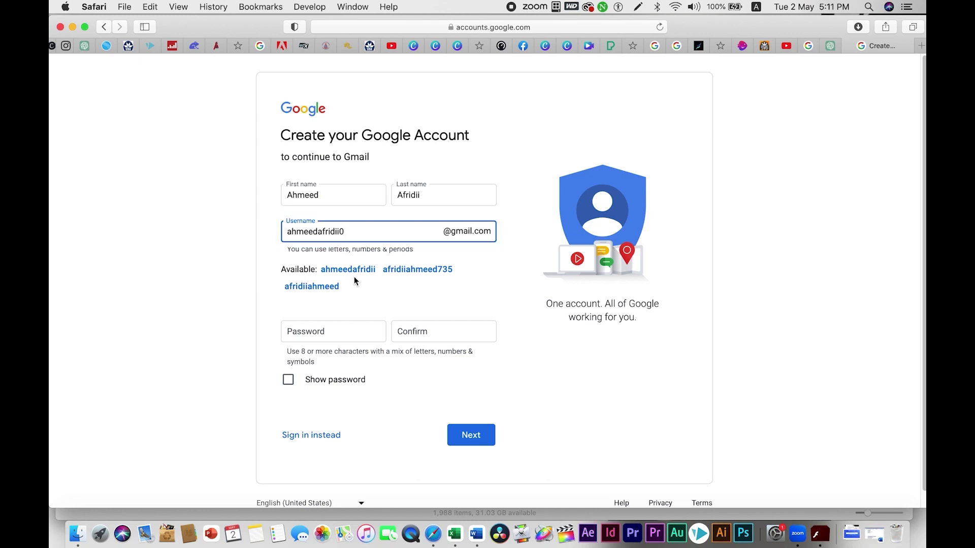
left_click(348, 332)
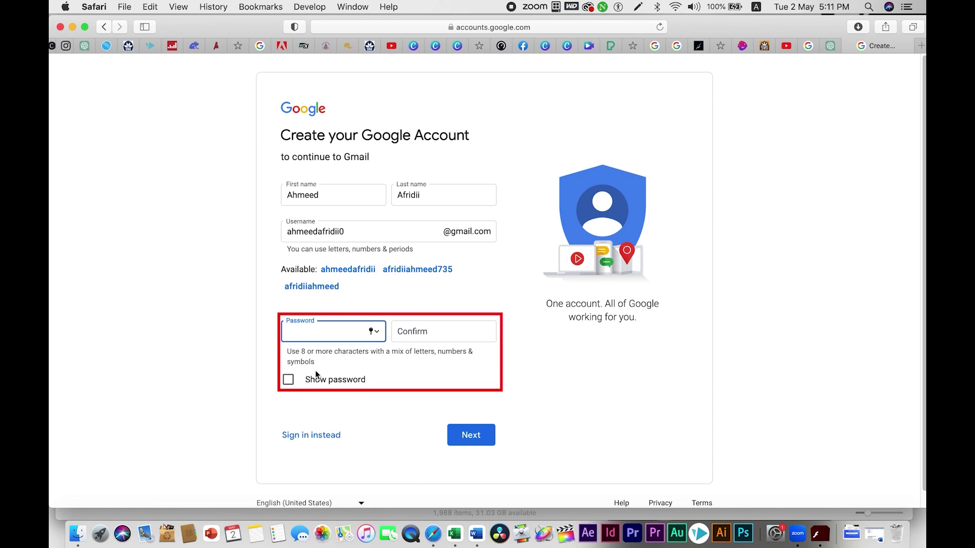
type("•")
type("•••••••••••••••")
left_click(436, 333)
type("••")
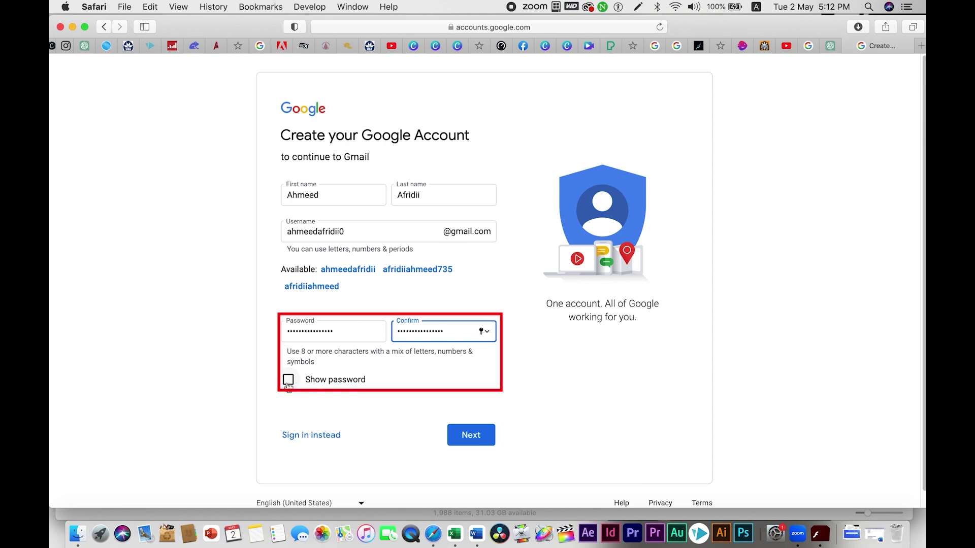
left_click(288, 380)
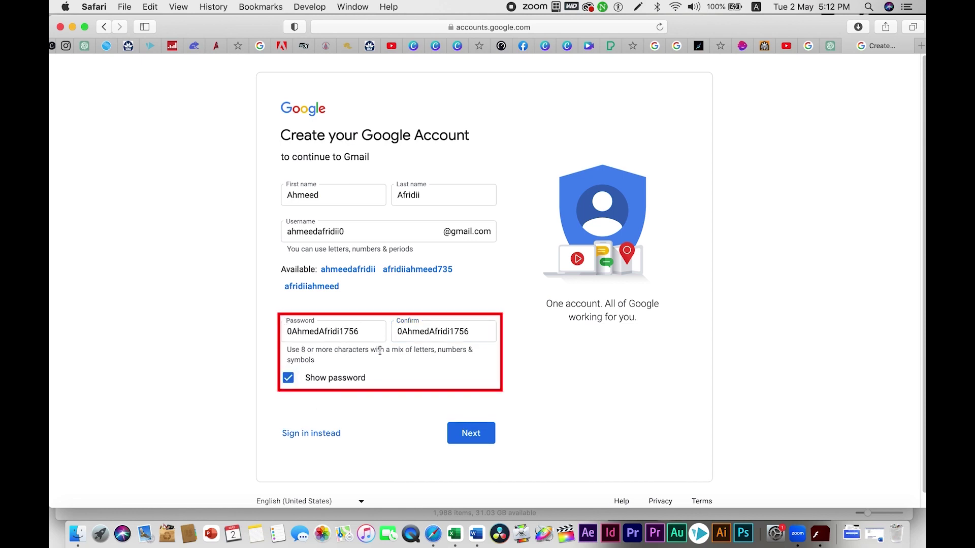
left_click(289, 381)
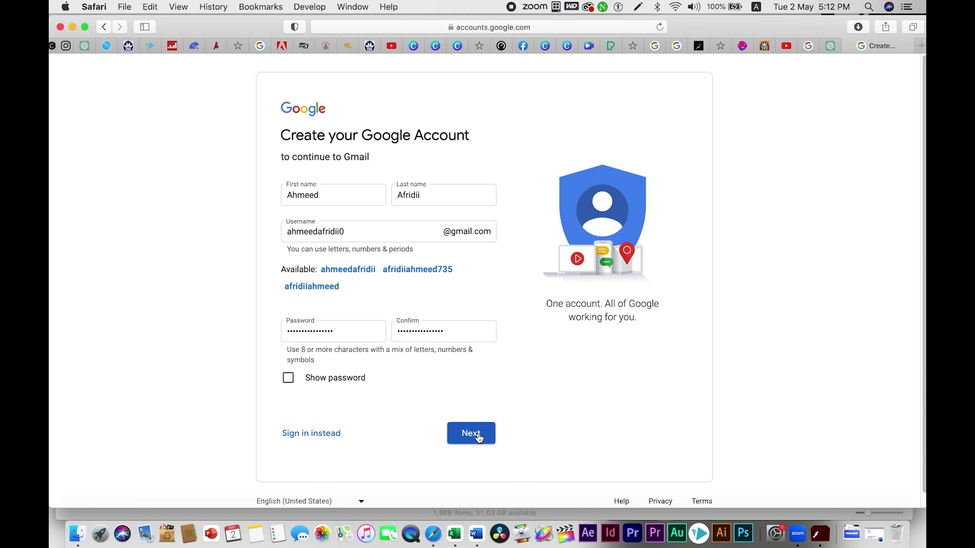
left_click(477, 438)
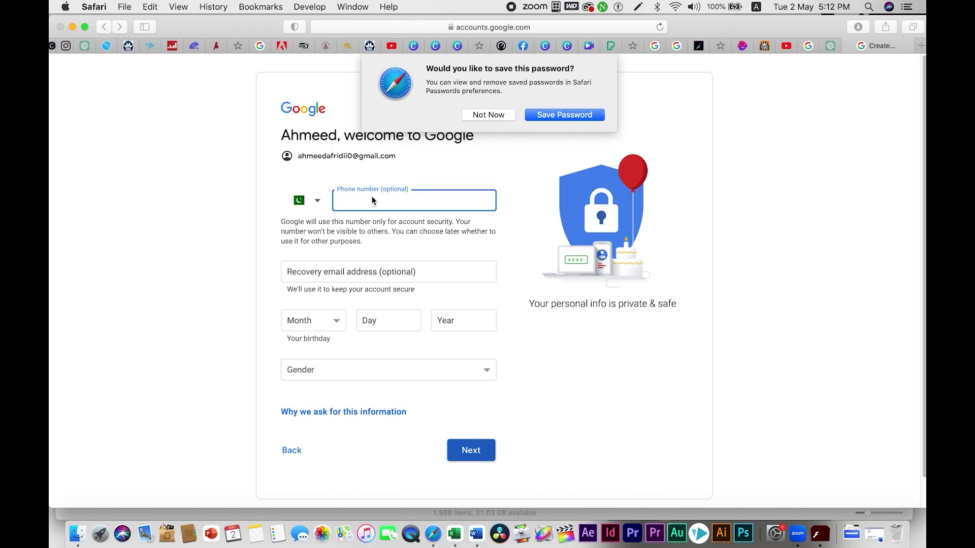
left_click(401, 206)
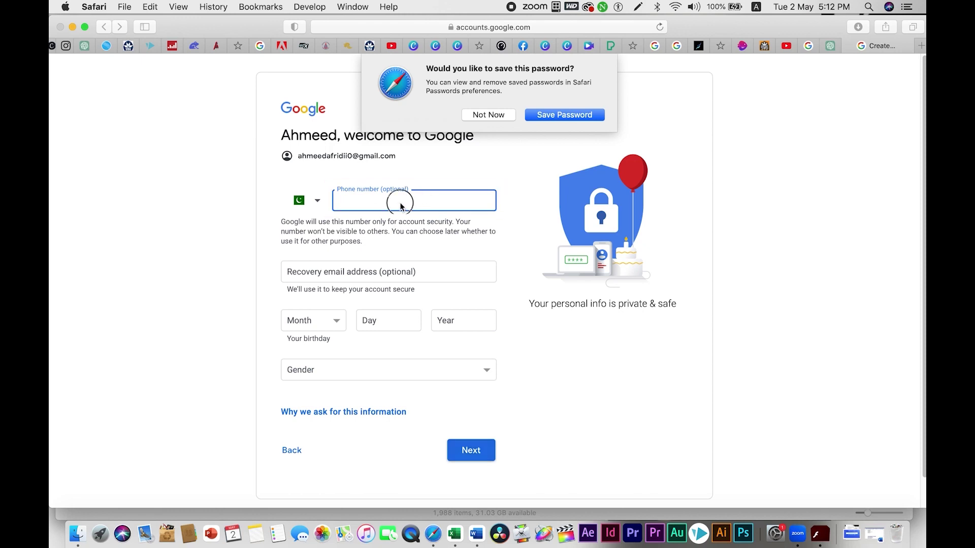
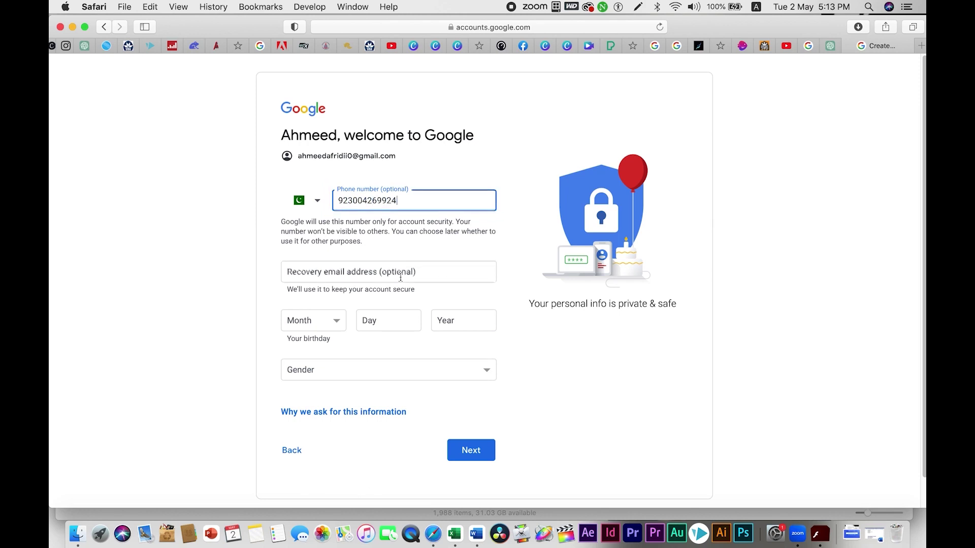
left_click(396, 279)
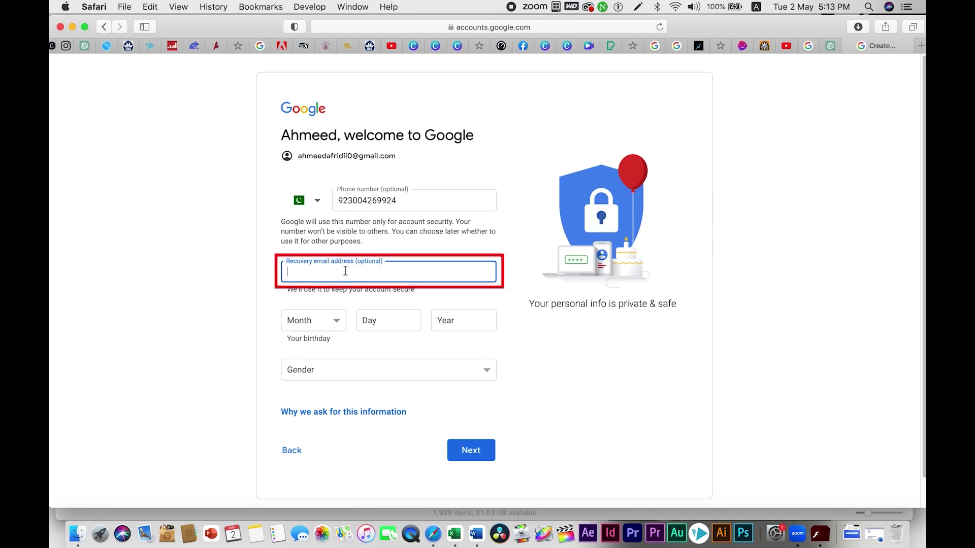
left_click(341, 325)
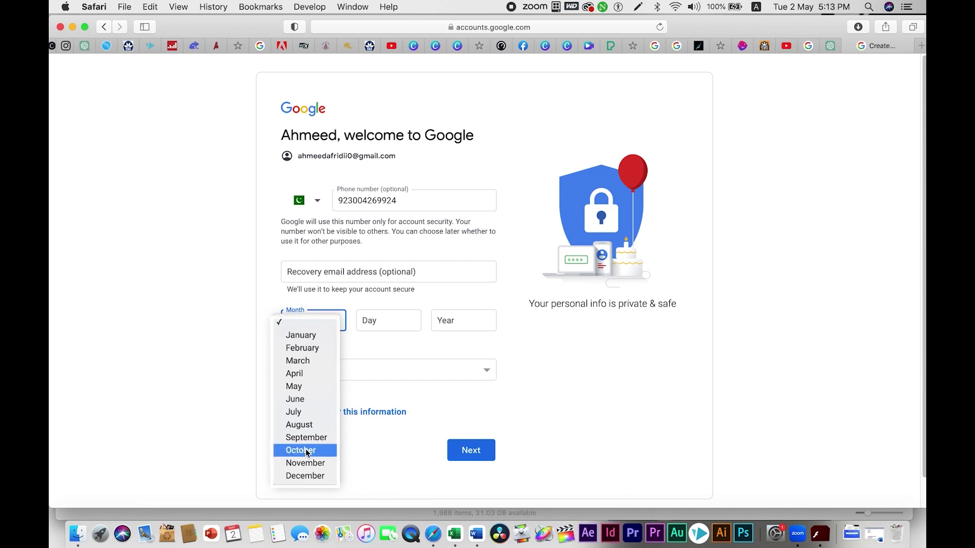
left_click(304, 476)
left_click(389, 320)
key("Tab")
Step: Set the gender to Male, submit, and scroll down the Privacy and Terms page
left_click(415, 367)
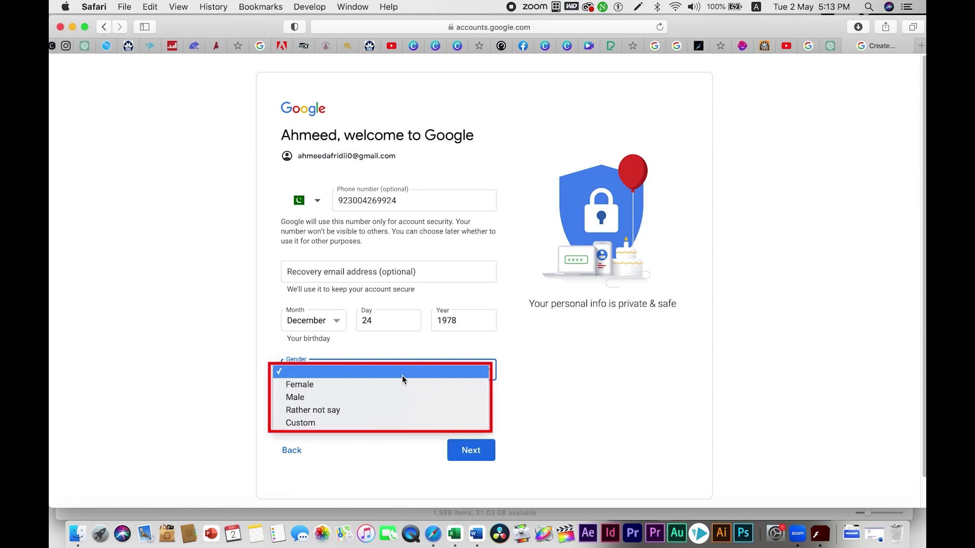
left_click(375, 394)
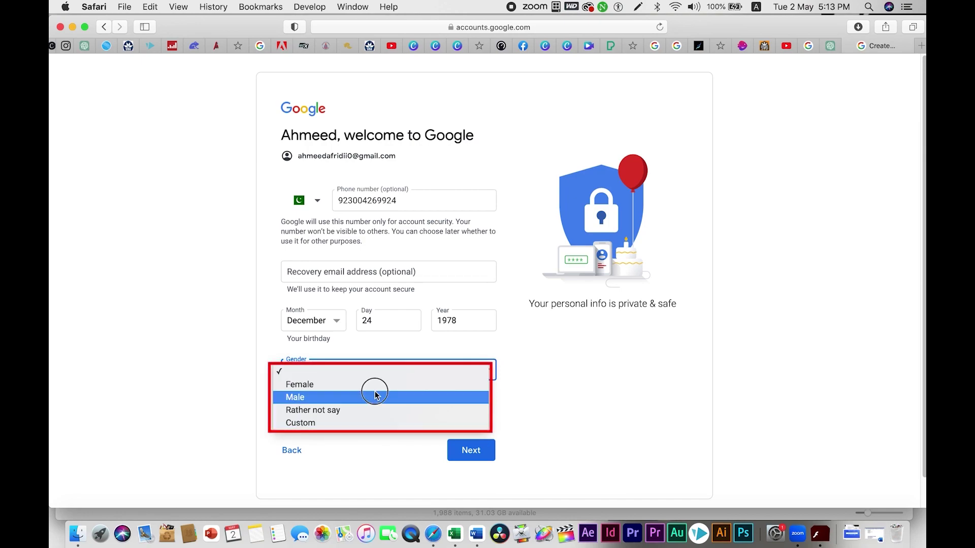
left_click(471, 452)
scroll(472, 454, "down", 15)
scroll(472, 453, "down", 2)
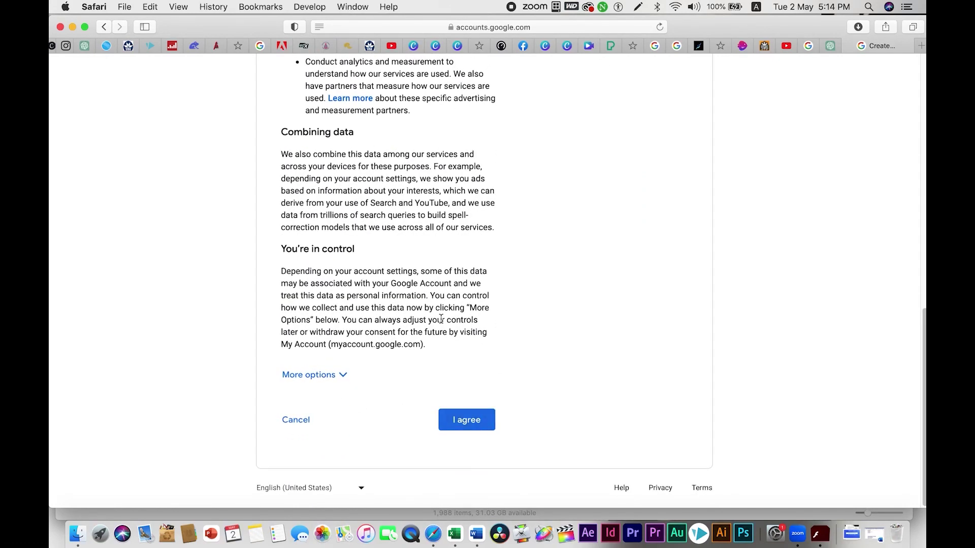
Step: Agree to Google's privacy terms and expand the folder list in the new Gmail inbox
left_click(468, 421)
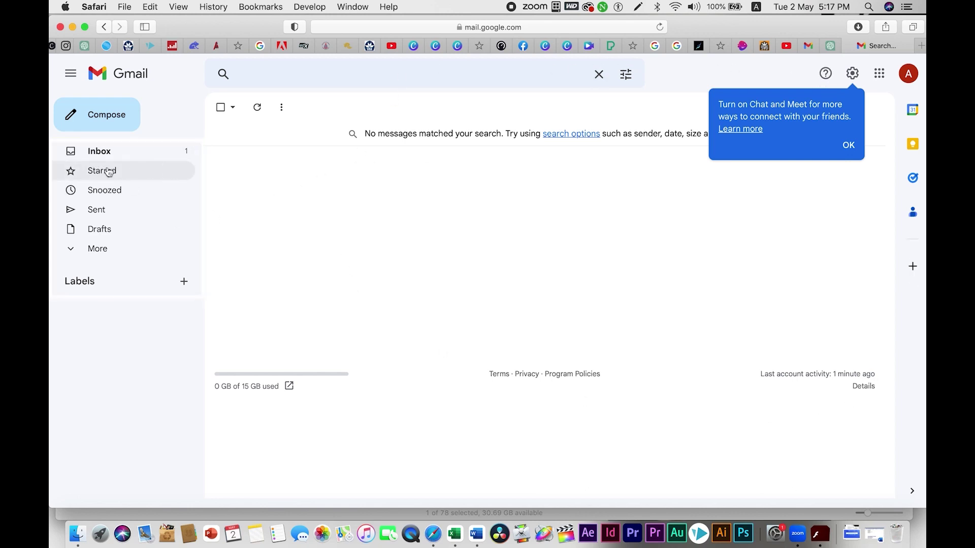
left_click(94, 250)
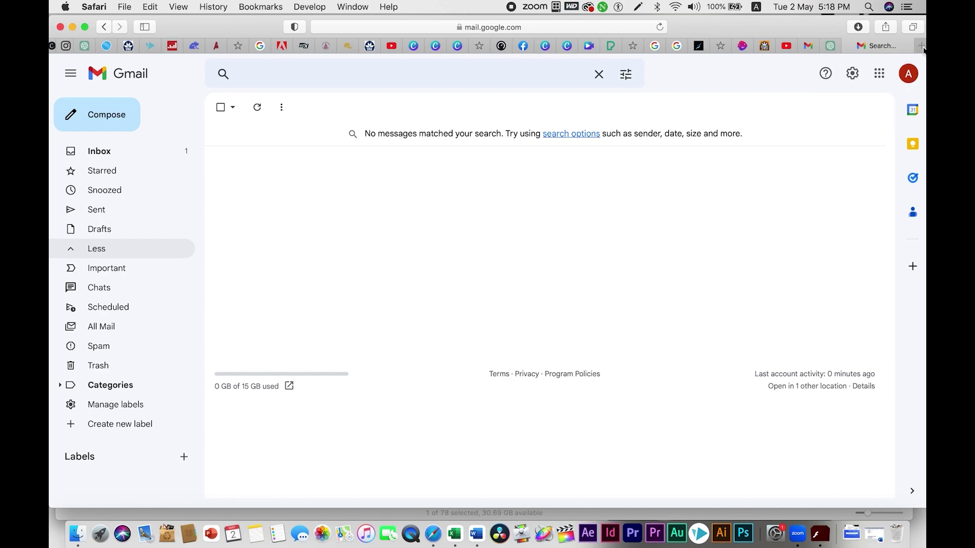
Step: Load youtube.com in a new Safari tab
key("super+t")
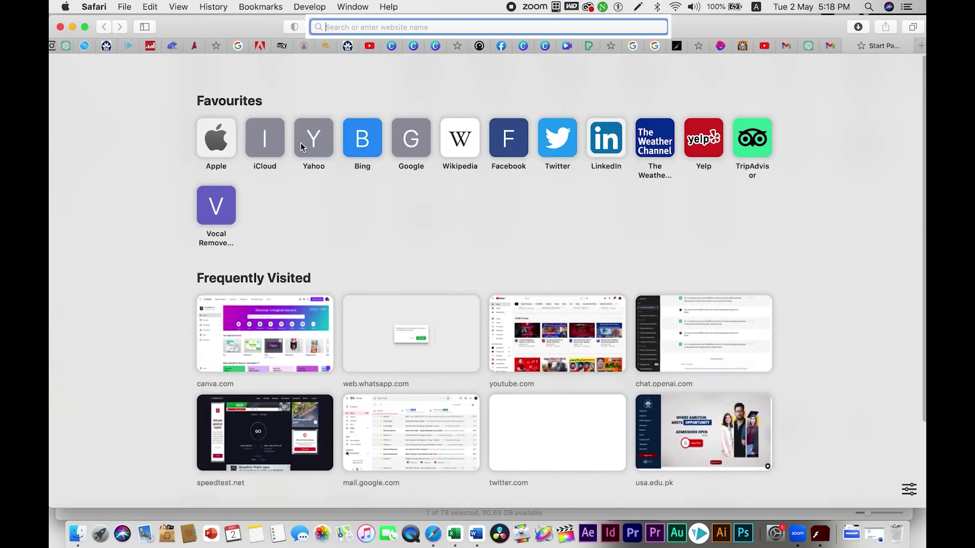
type("you")
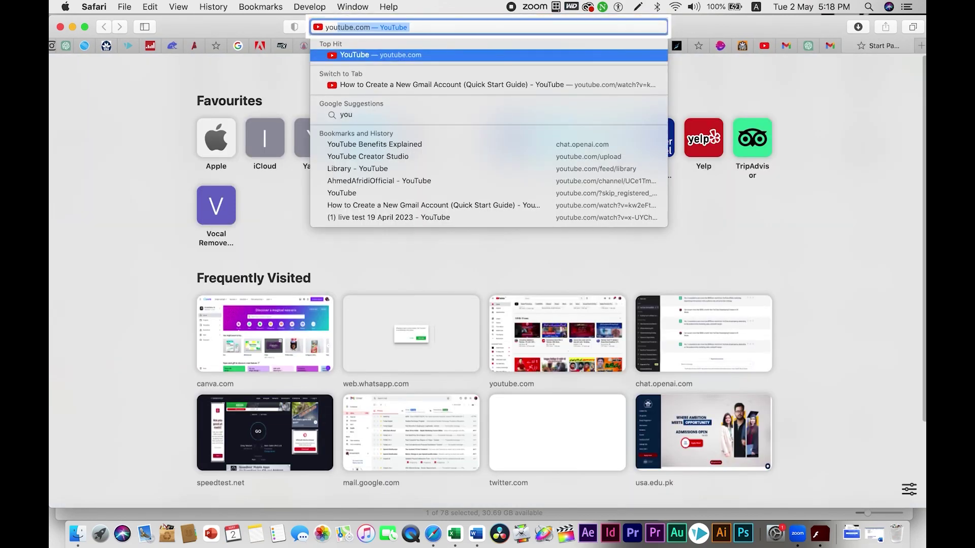
type("tube")
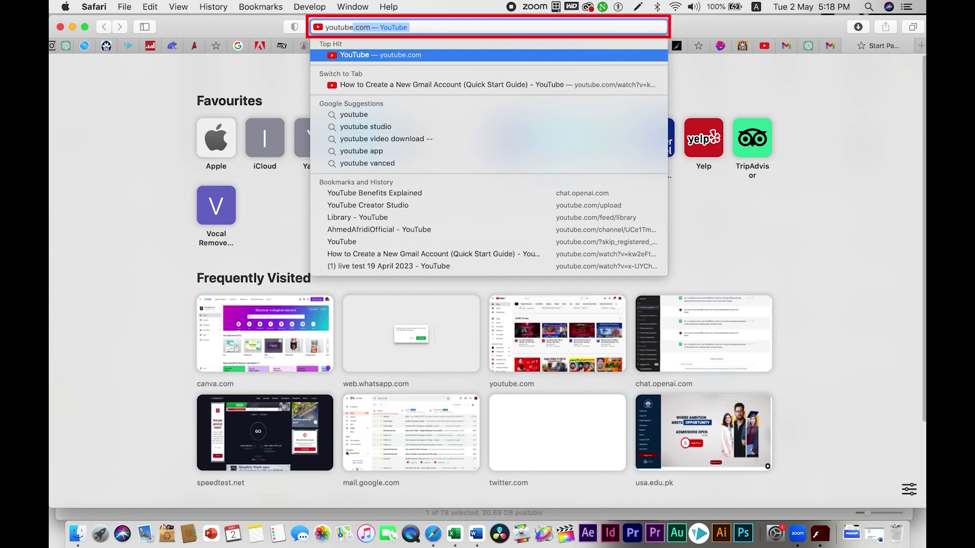
key("Return")
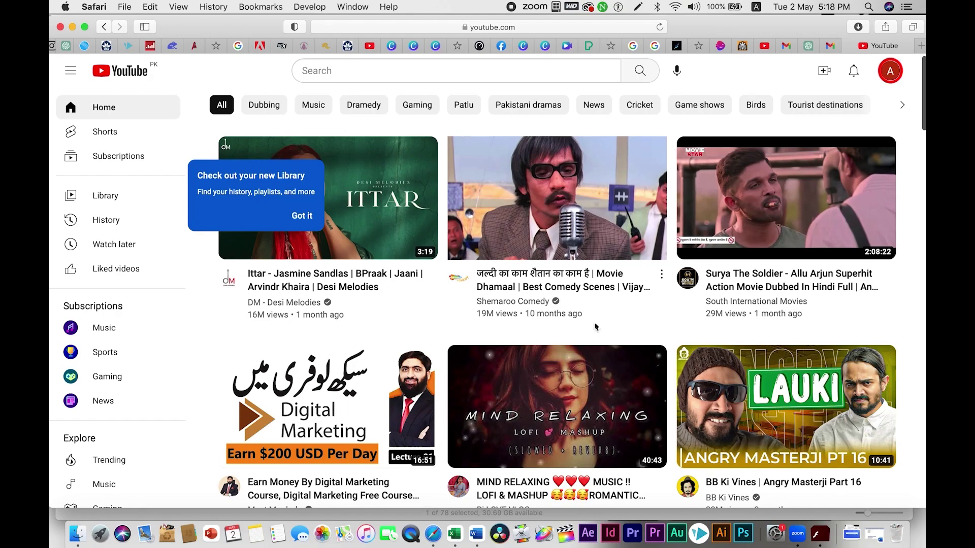
scroll(514, 334, "down", 10)
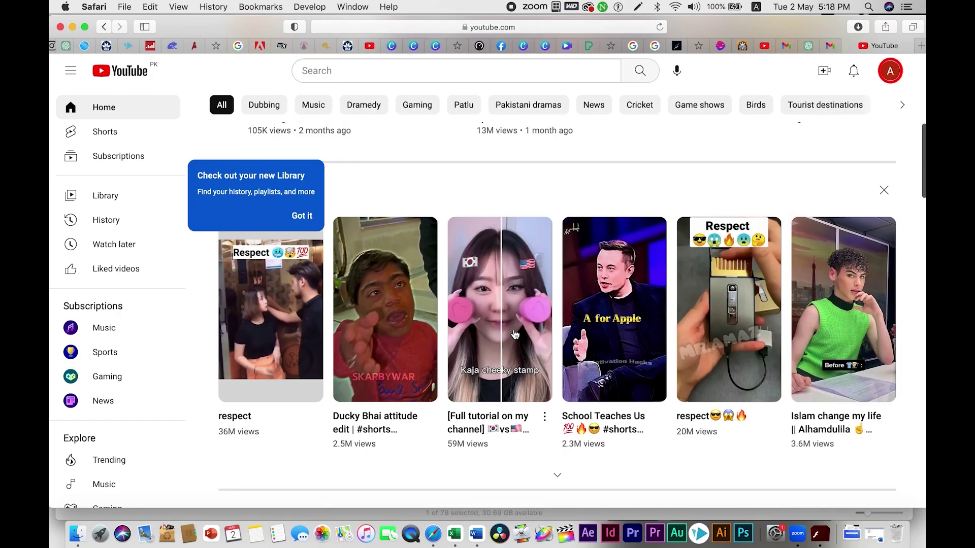
scroll(513, 334, "down", 7)
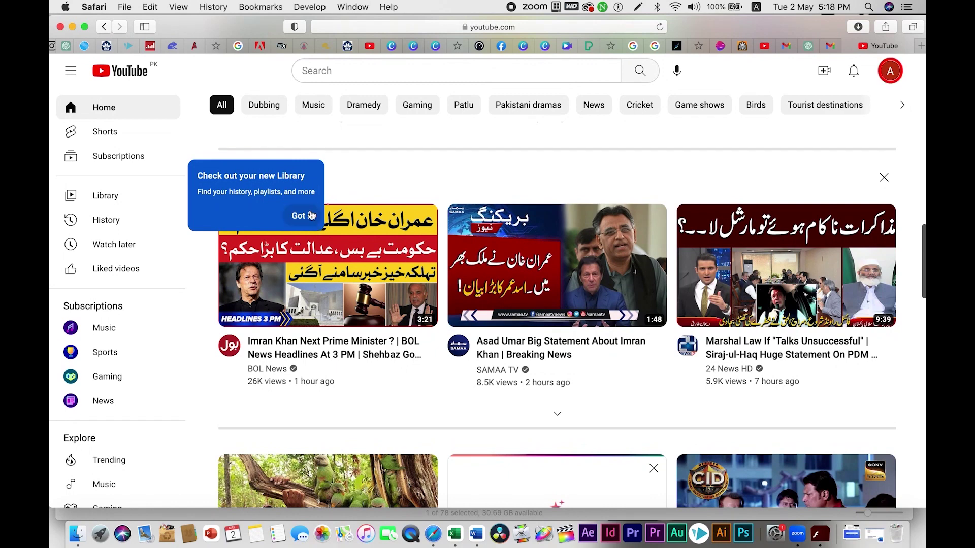
mouse_move(528, 331)
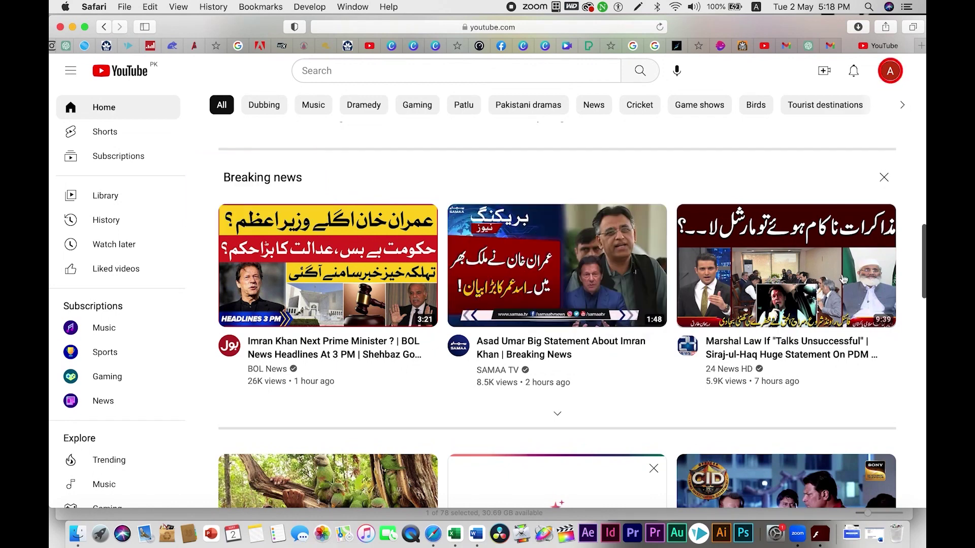
scroll(506, 318, "down", 1)
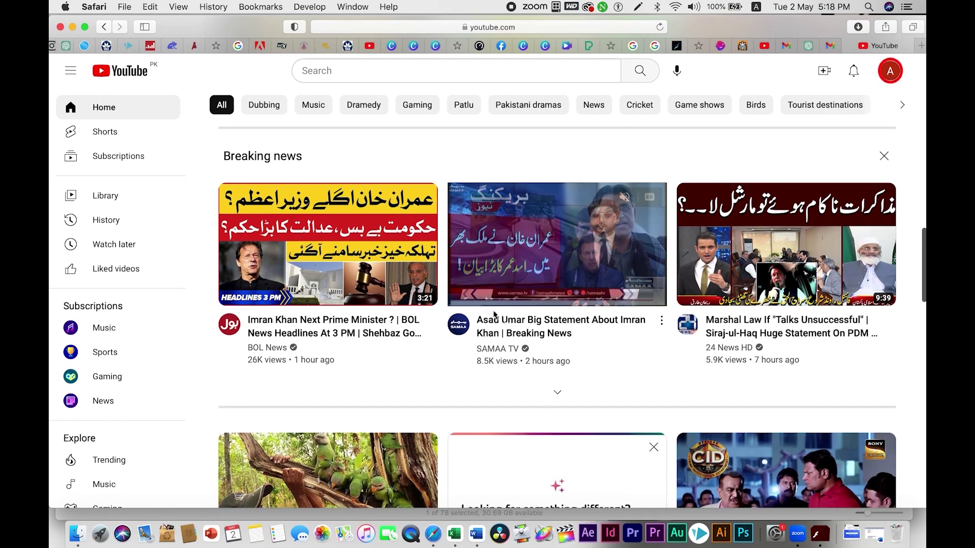
scroll(526, 301, "down", 10)
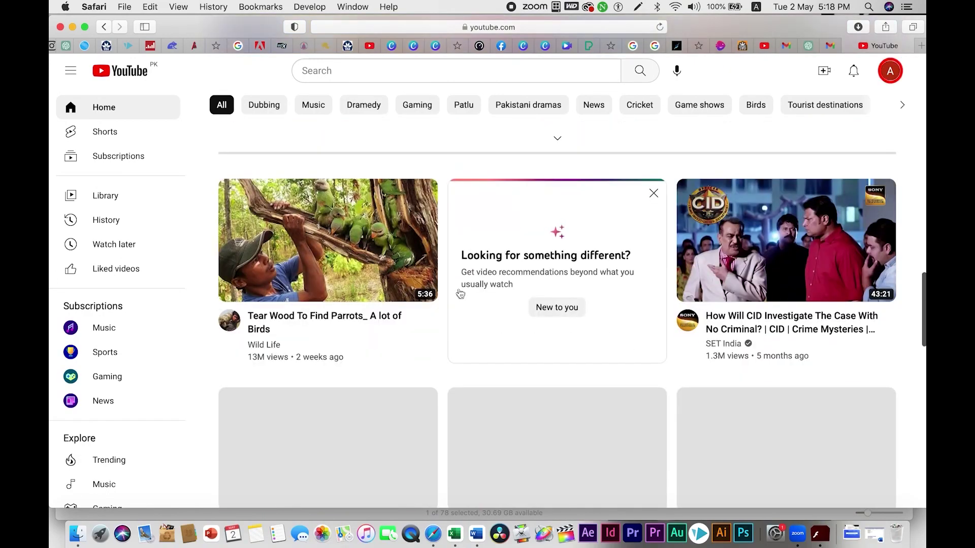
scroll(612, 290, "down", 2)
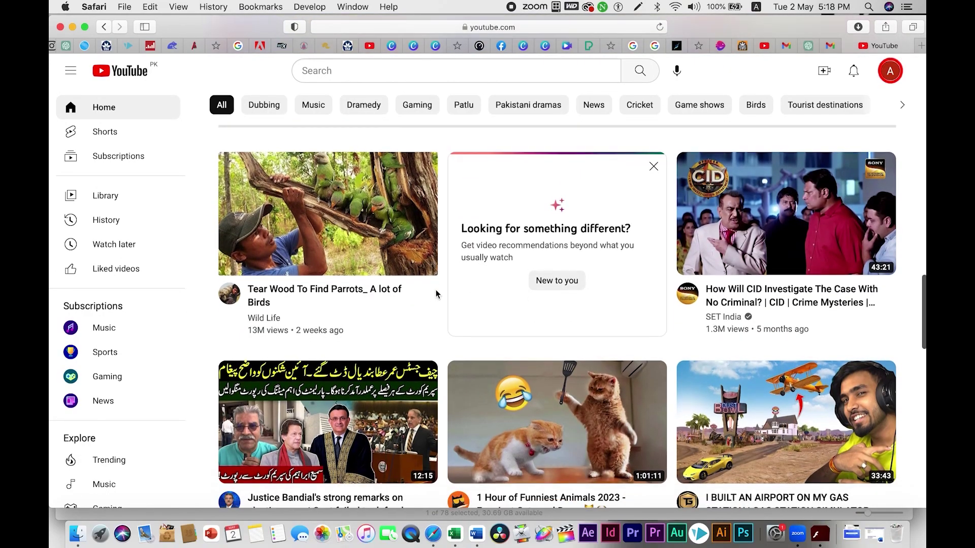
scroll(612, 290, "down", 20)
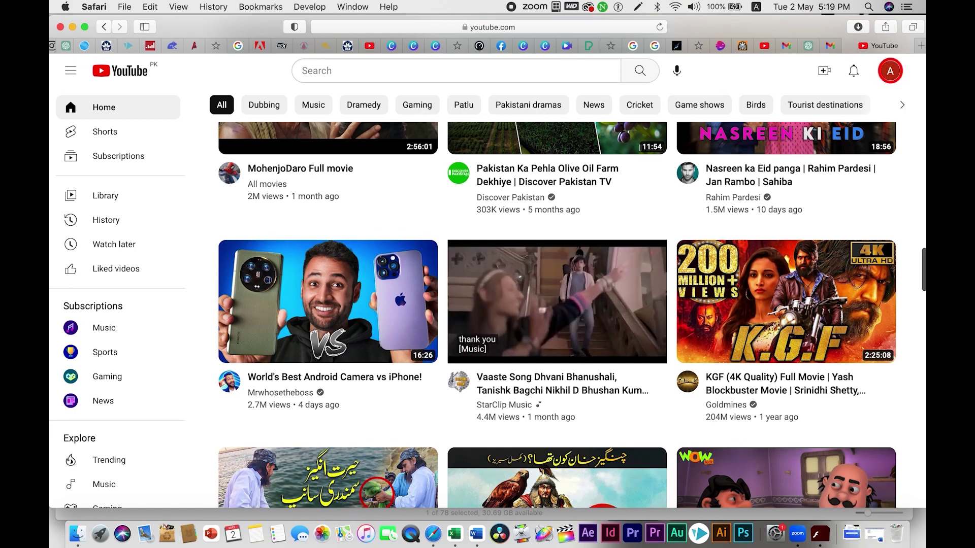
scroll(557, 273, "down", 10)
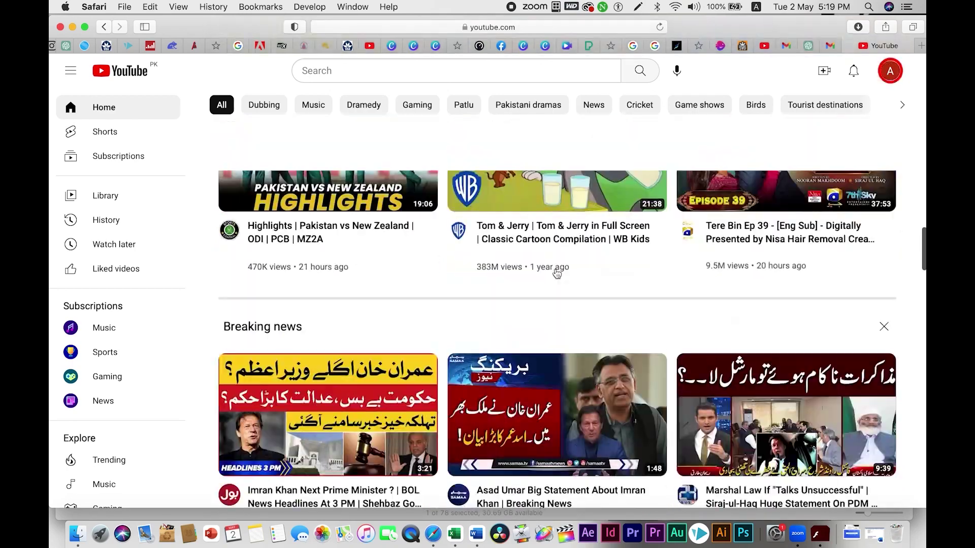
scroll(557, 274, "up", 10)
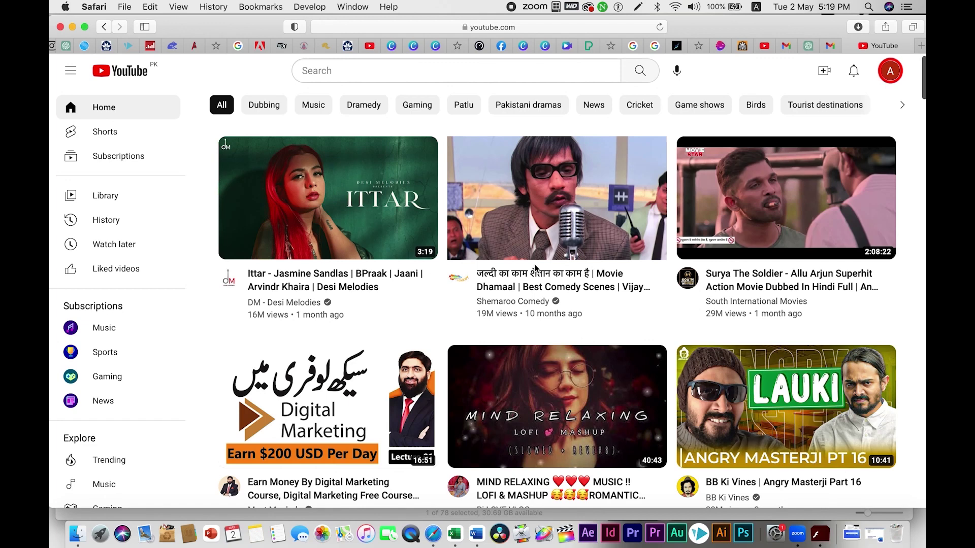
mouse_move(543, 258)
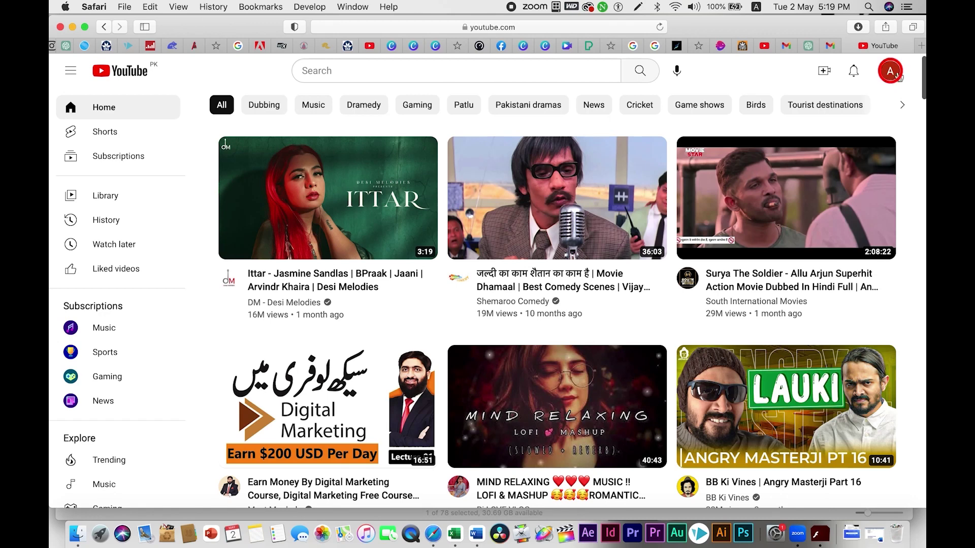
Step: Choose Create a channel from the account avatar menu
left_click(890, 78)
left_click(892, 76)
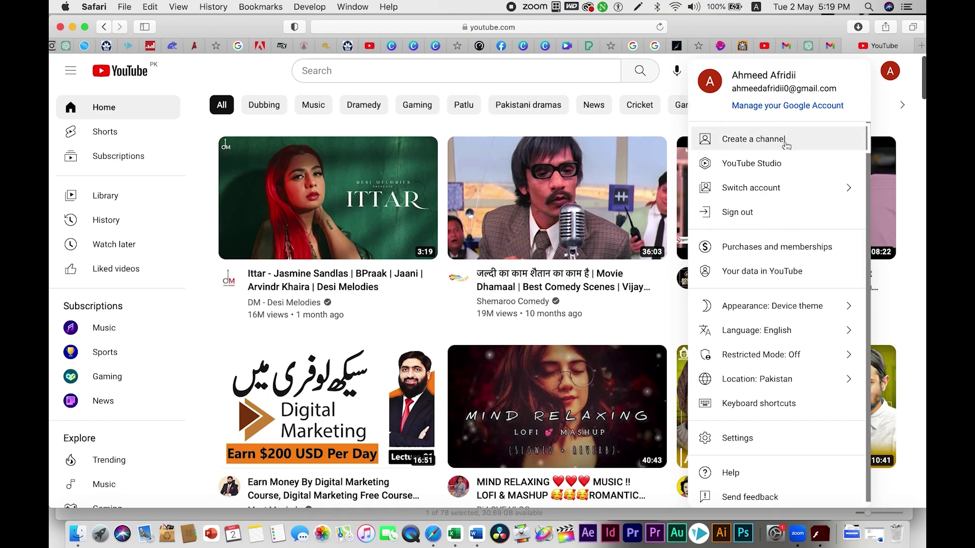
left_click(779, 145)
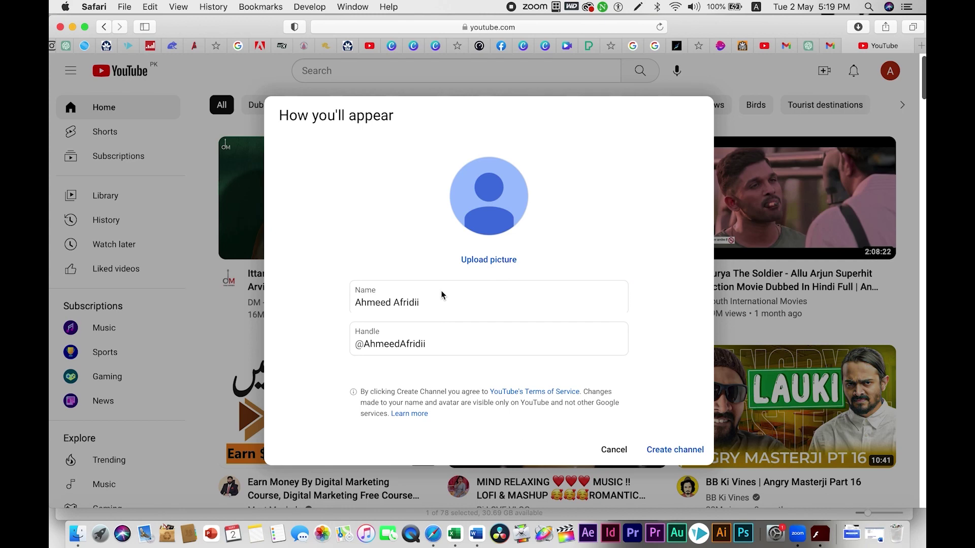
Step: Replace the suggested channel name with the custom 'Updates' channel name and start a picture upload
left_click_drag(455, 300, 346, 300)
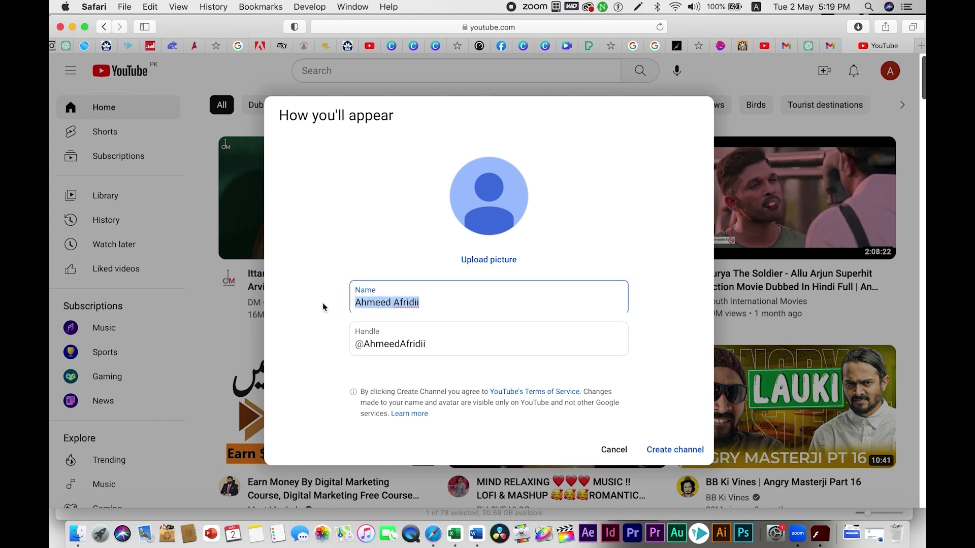
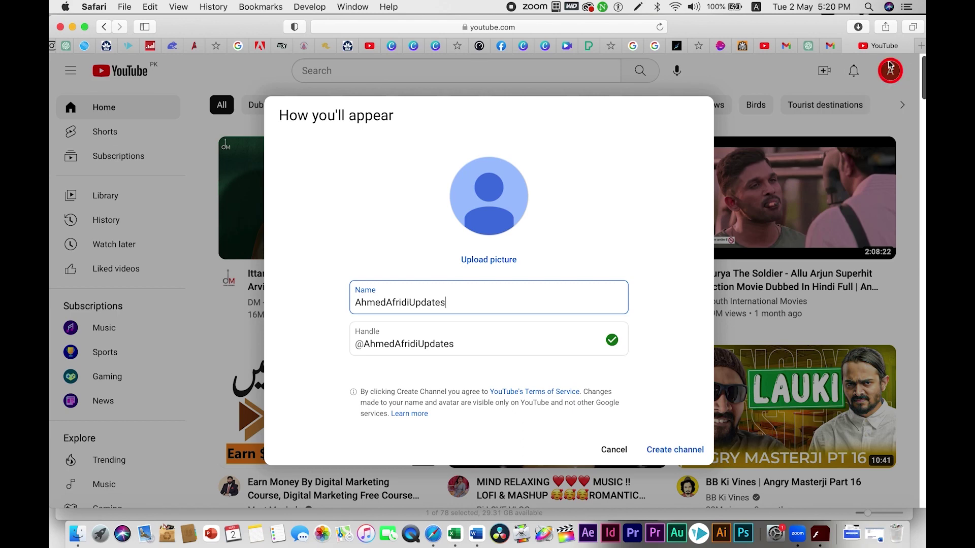
left_click(489, 260)
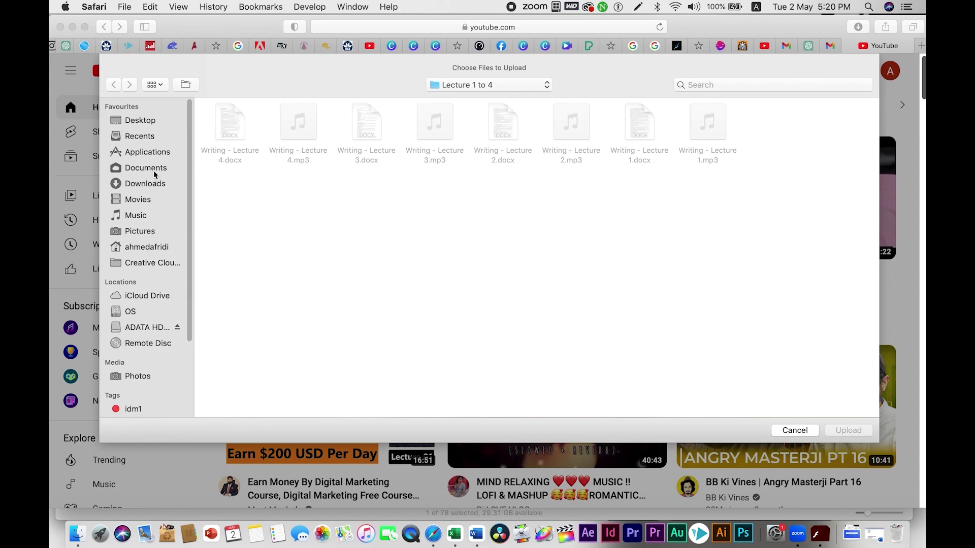
Step: Search 'logo youtube', upload Youtube logo with ID copy.png, and accept the crop
left_click(729, 86)
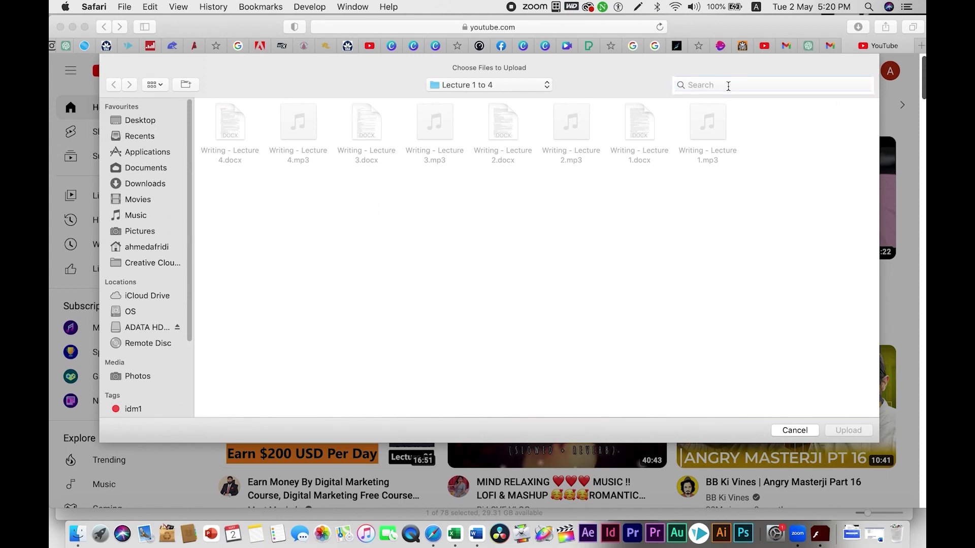
type("logo ")
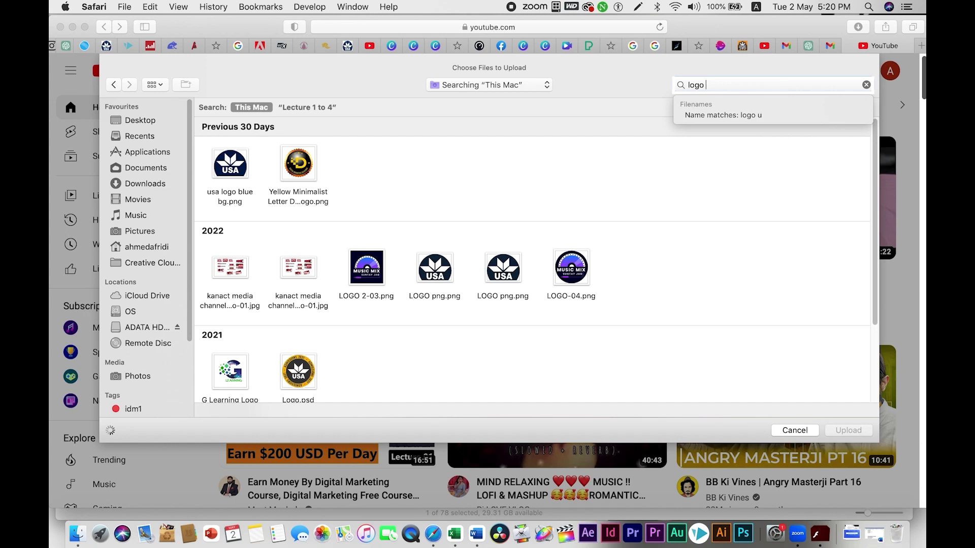
type("youtube")
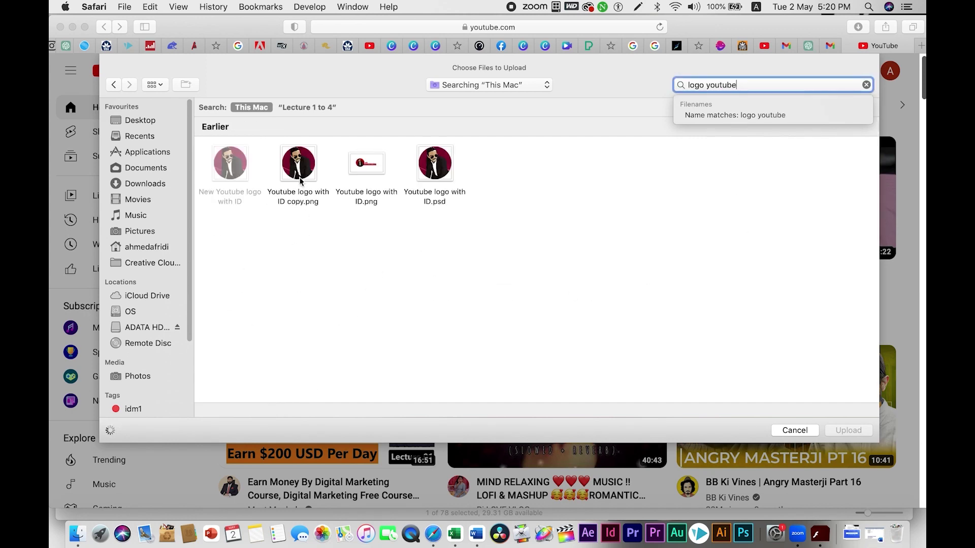
left_click(331, 198)
left_click(848, 432)
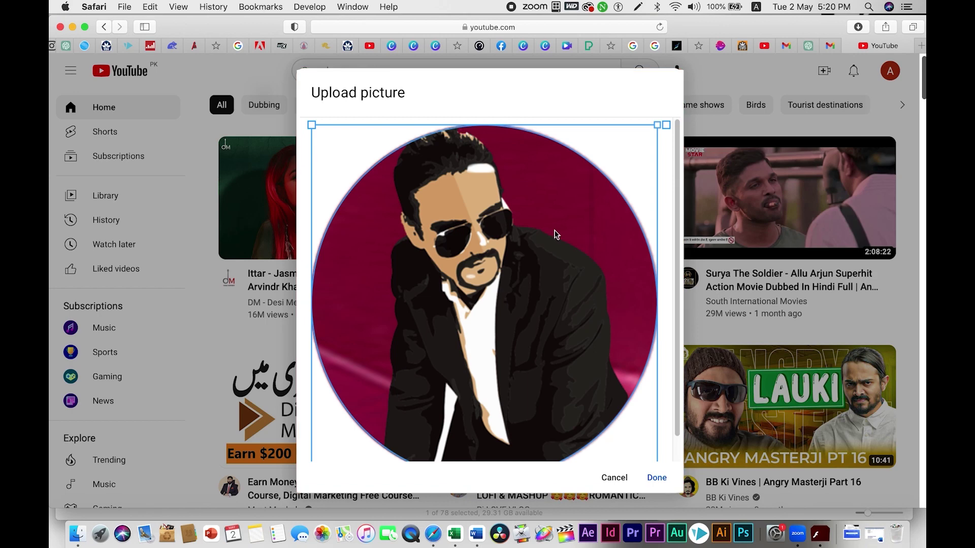
left_click(657, 486)
left_click(657, 483)
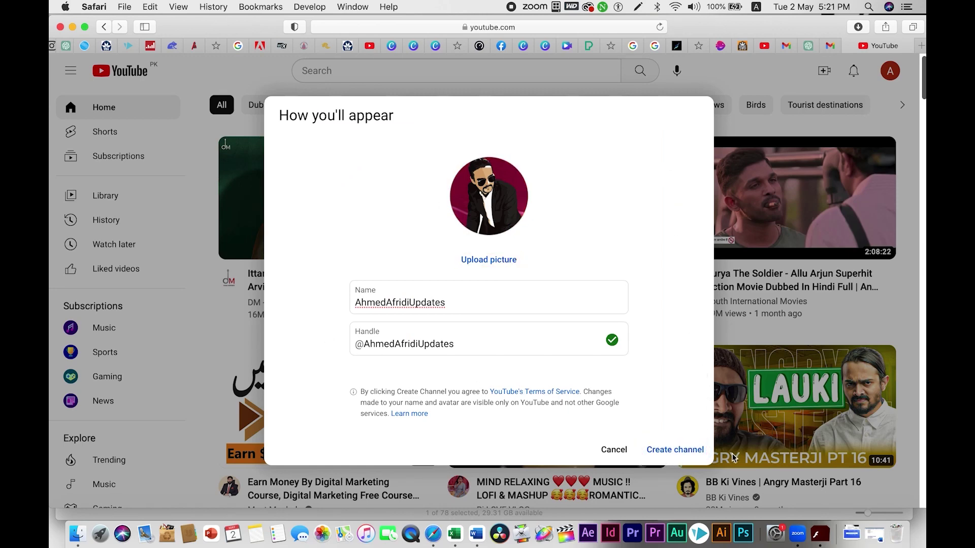
Step: Confirm the new channel with its chosen name and picture, then start editing its profile picture
left_click(672, 451)
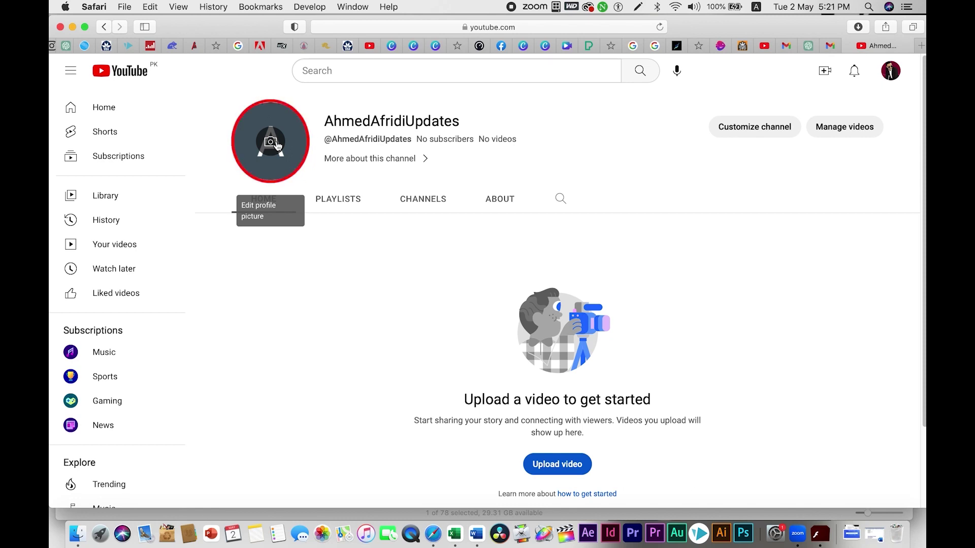
left_click(277, 146)
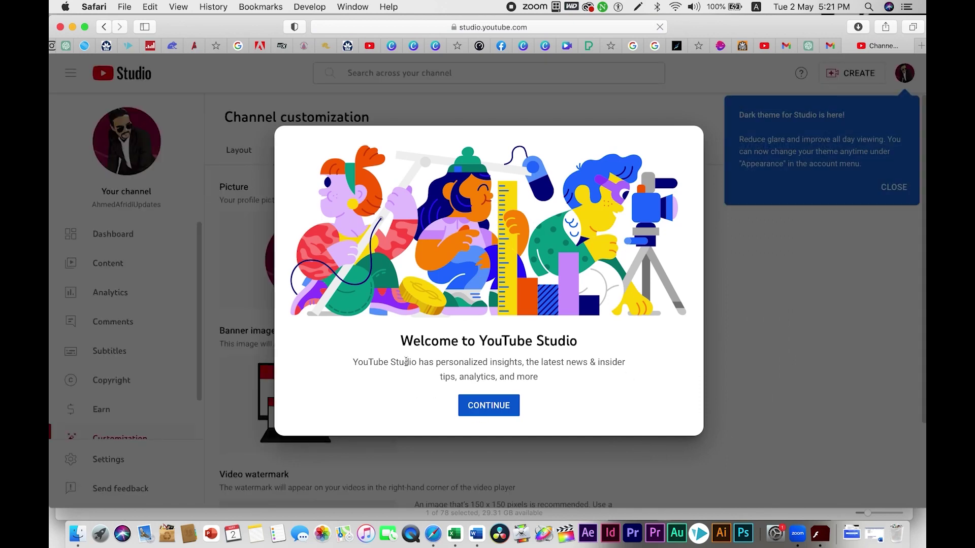
Step: Dismiss the Welcome to YouTube Studio dialog and start a Banner image upload on the Branding tab
left_click(491, 405)
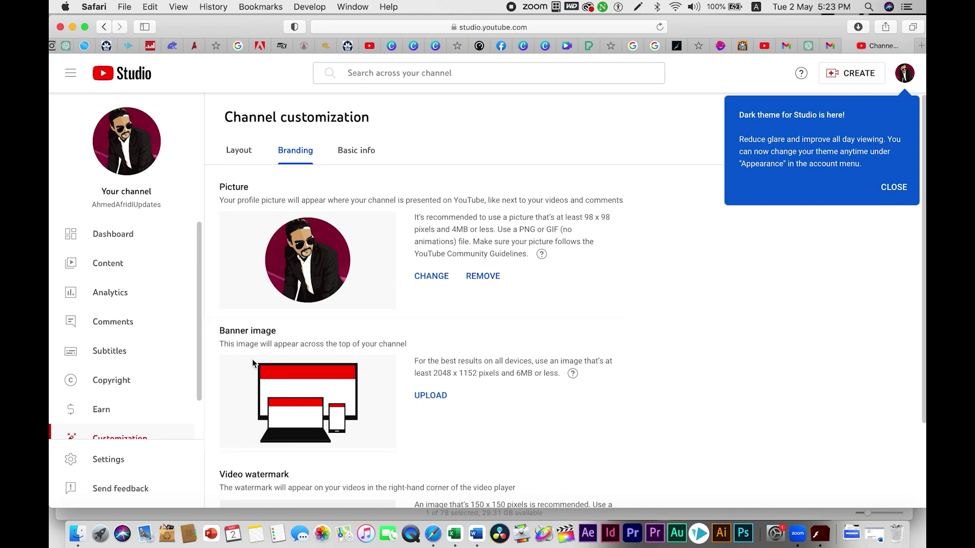
left_click(431, 396)
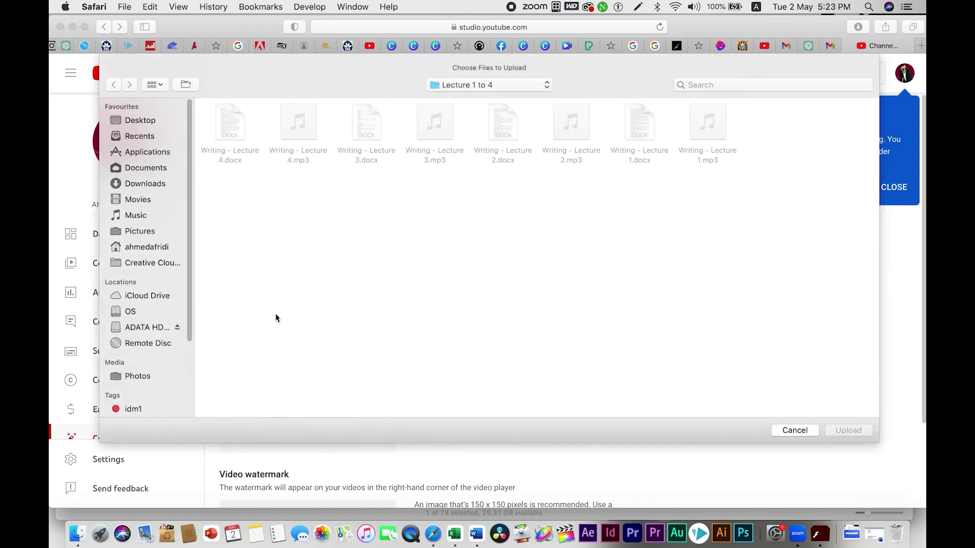
Step: Upload 'youtube banner updated.jpg' from Downloads as the channel banner and accept the default crop
left_click(158, 184)
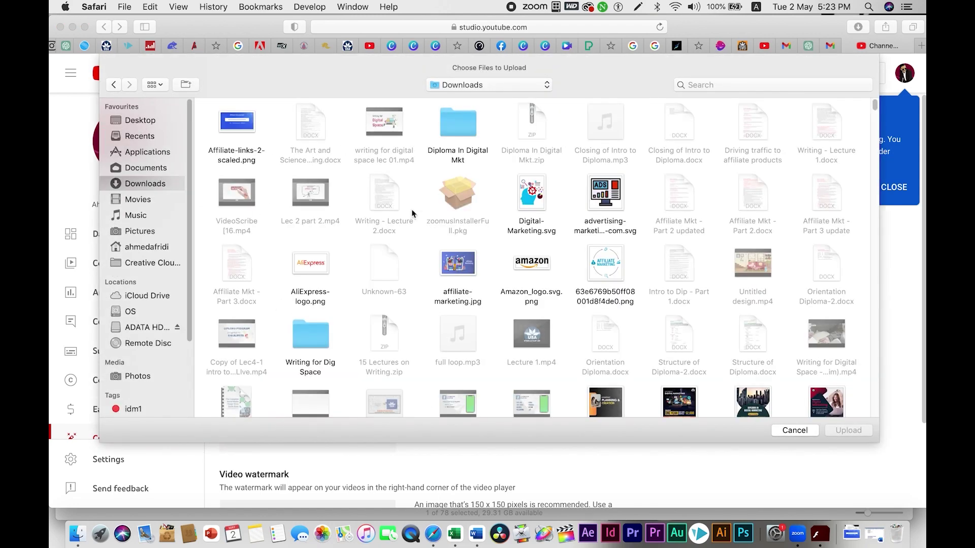
scroll(577, 304, "down", 3)
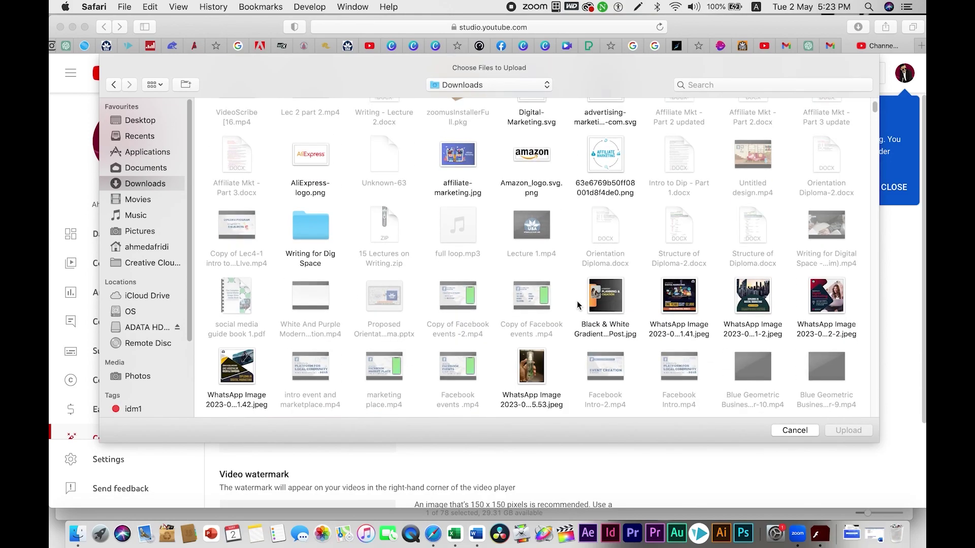
scroll(578, 304, "down", 10)
scroll(578, 305, "down", 10)
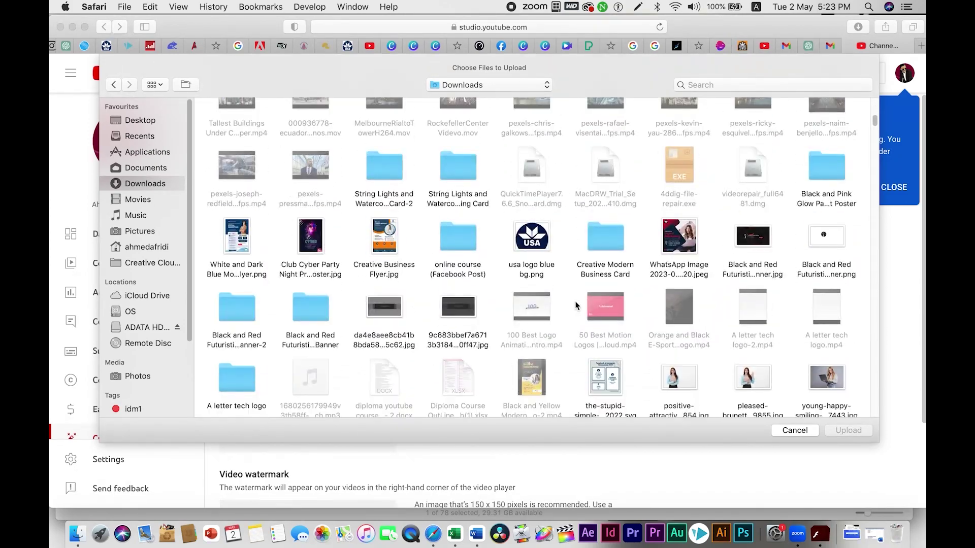
scroll(576, 305, "down", 3)
scroll(577, 305, "down", 7)
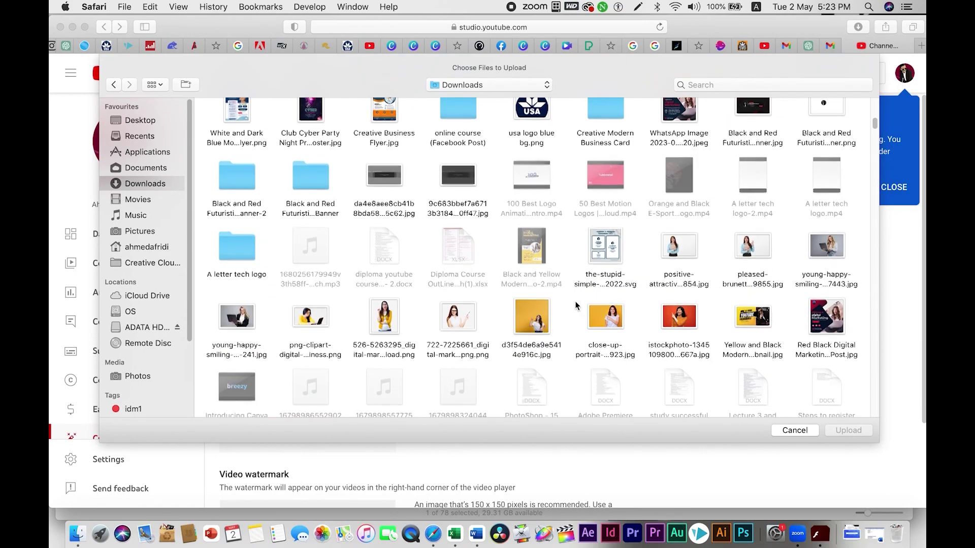
scroll(576, 305, "down", 8)
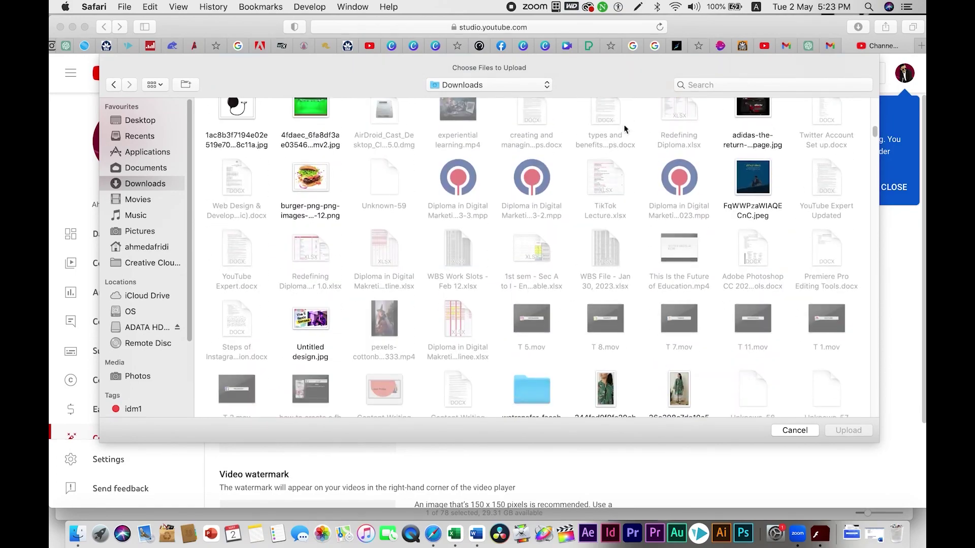
left_click(752, 87)
type("yo")
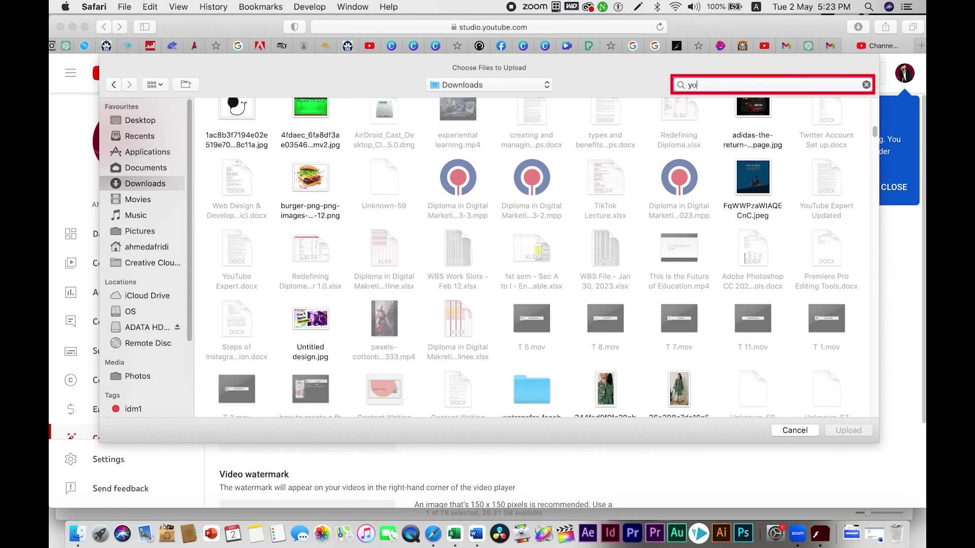
type("utube banner")
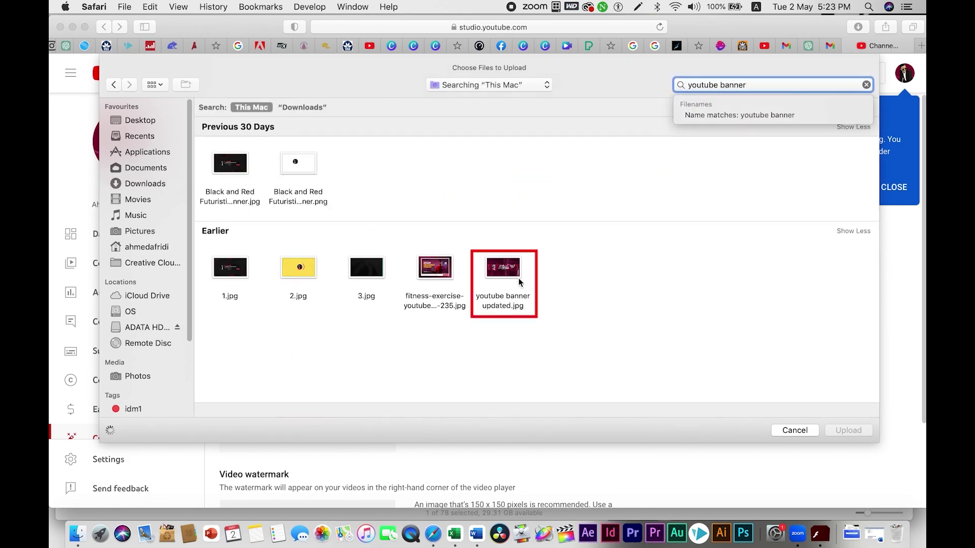
left_click(504, 300)
left_click(862, 432)
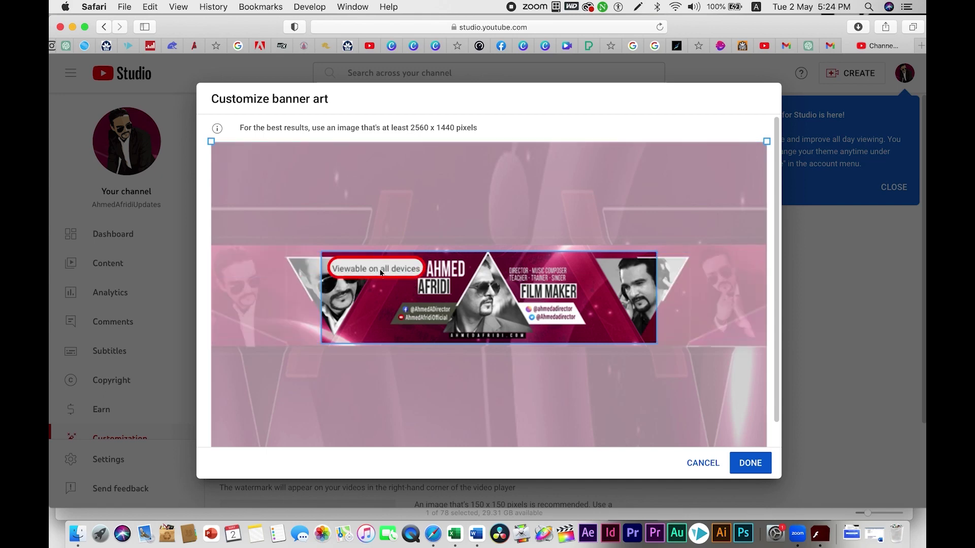
left_click(750, 464)
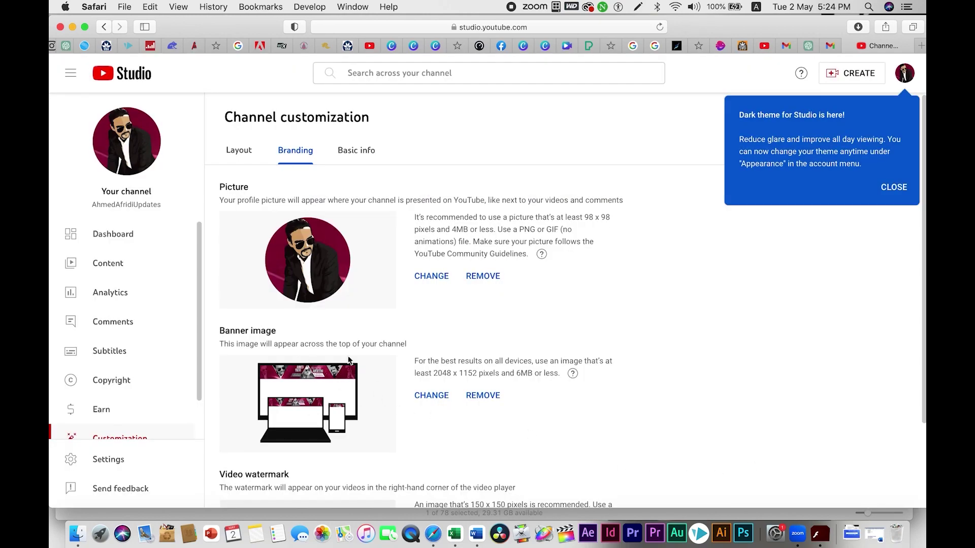
Step: Cancel the video watermark upload, leaving it empty, and switch to the Basic info tab
scroll(348, 360, "down", 3)
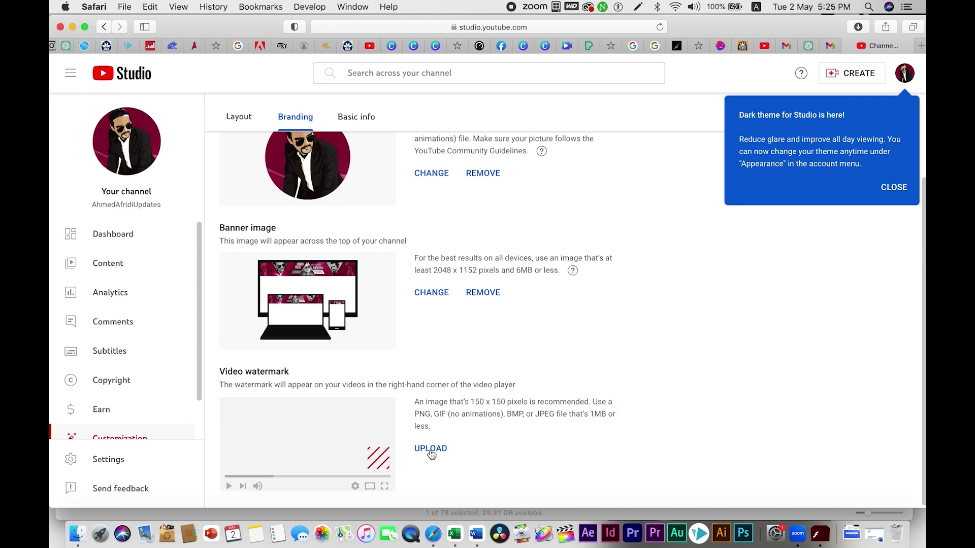
left_click(431, 449)
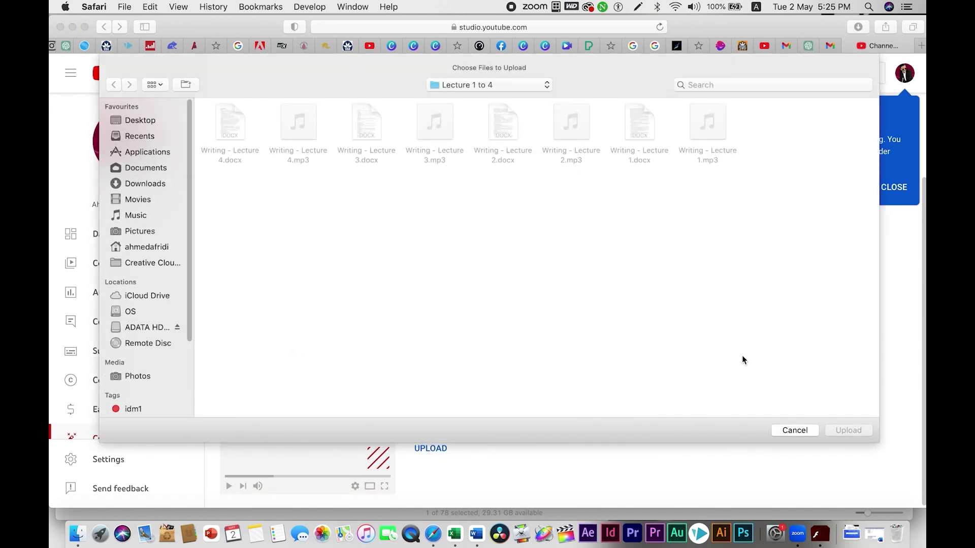
left_click(801, 431)
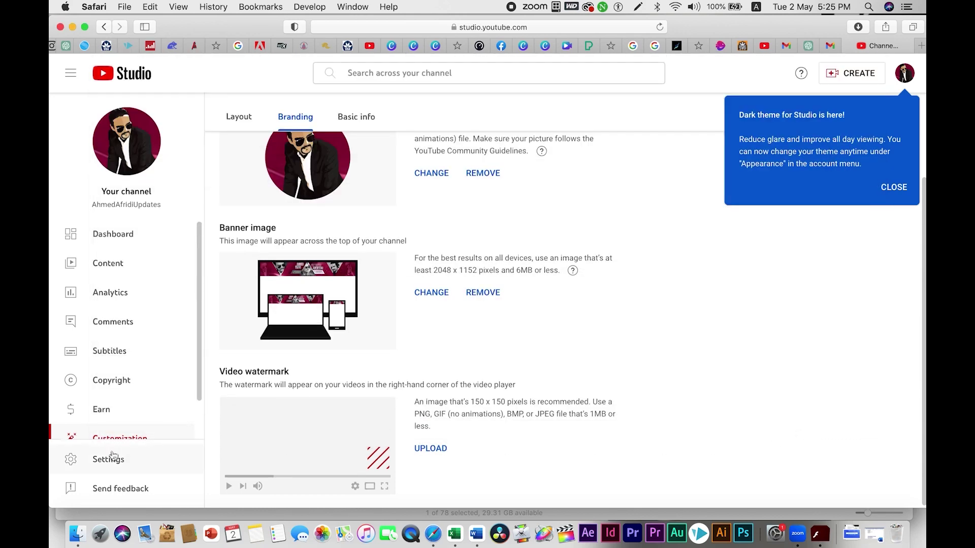
left_click(356, 116)
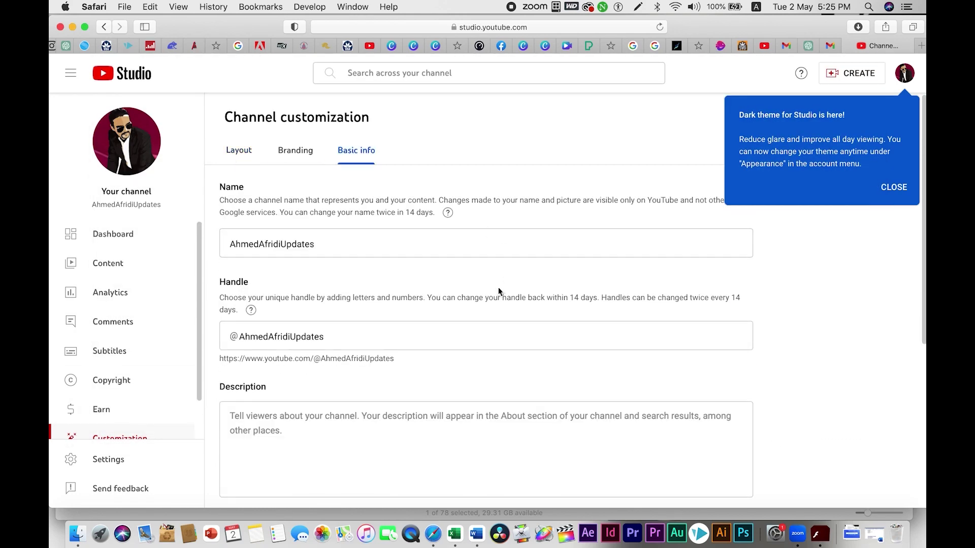
Step: Review the Name, Handle and empty Description fields, then switch to the ChatGPT tab
left_click(338, 240)
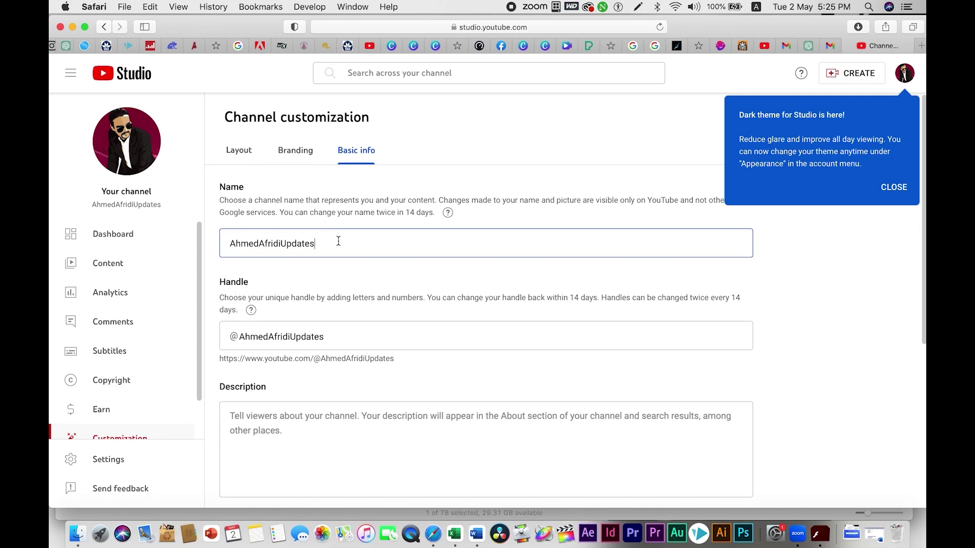
left_click(361, 333)
scroll(393, 352, "down", 3)
left_click(302, 331)
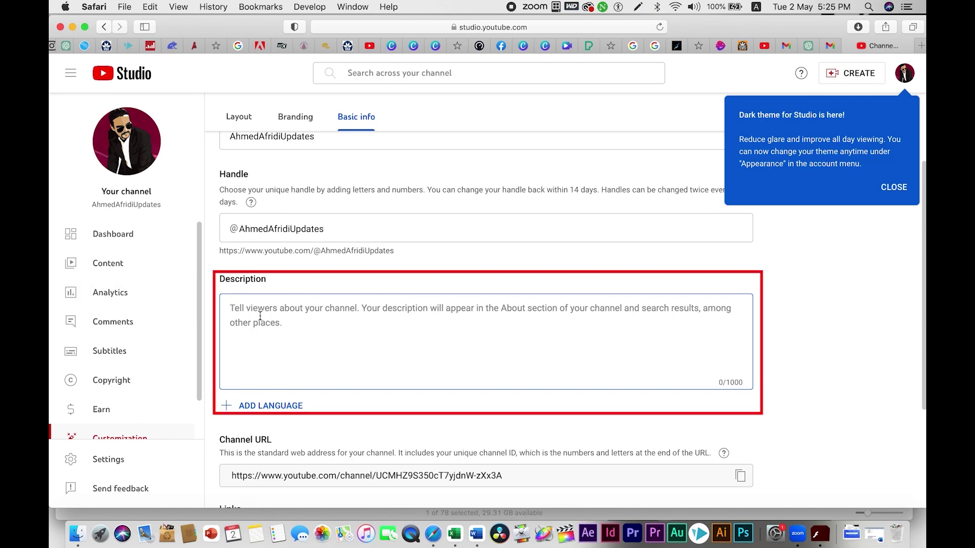
left_click(807, 45)
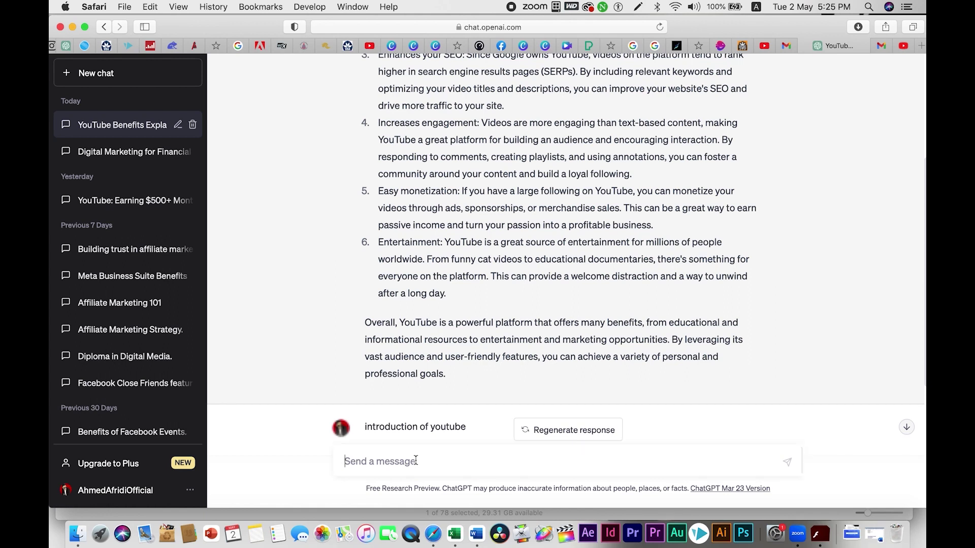
Step: Ask ChatGPT for a 50-word description of a music and education channel
type("write ")
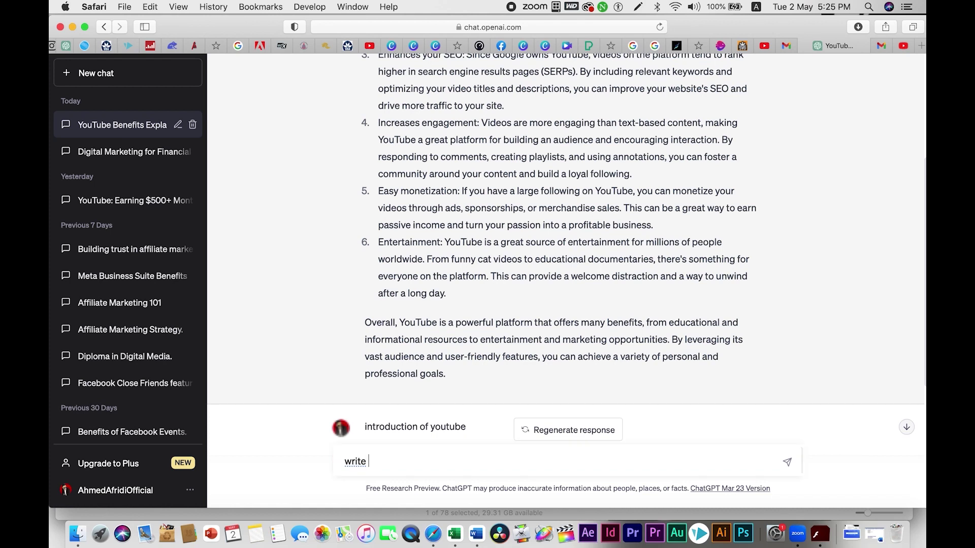
type("5")
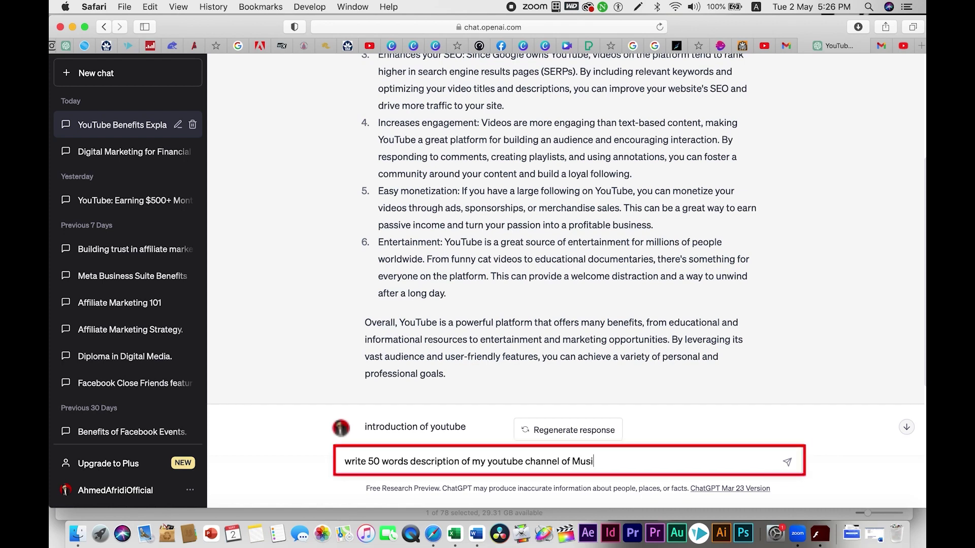
type("and edc")
key("BackSpace")
type("ucation")
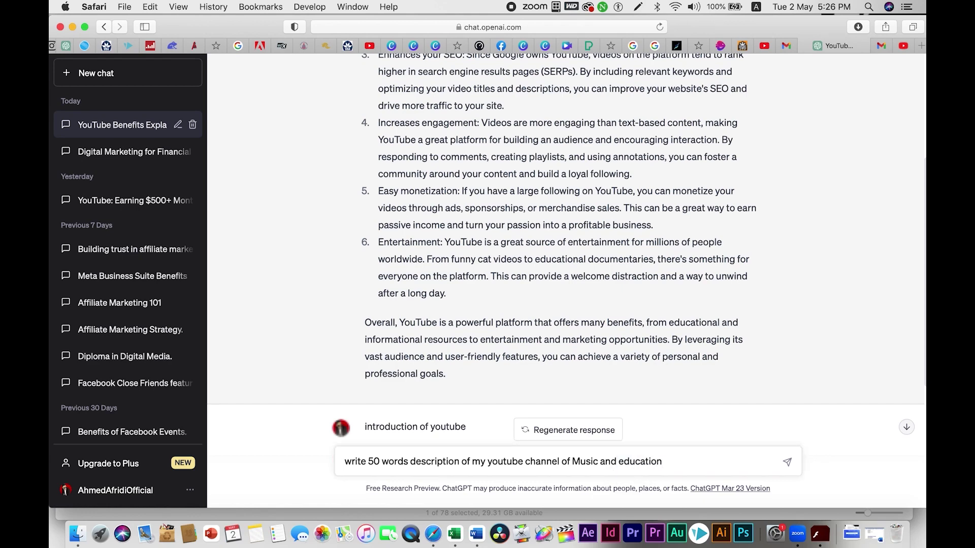
key("Return")
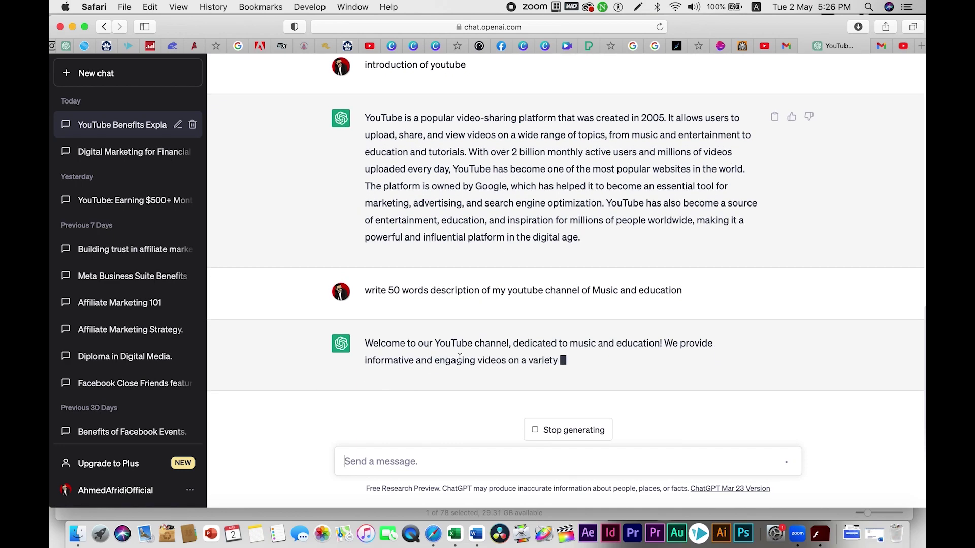
Step: Copy ChatGPT's reply and return to the empty Description field in YouTube Studio
left_click_drag(364, 326, 801, 347)
left_click(509, 368)
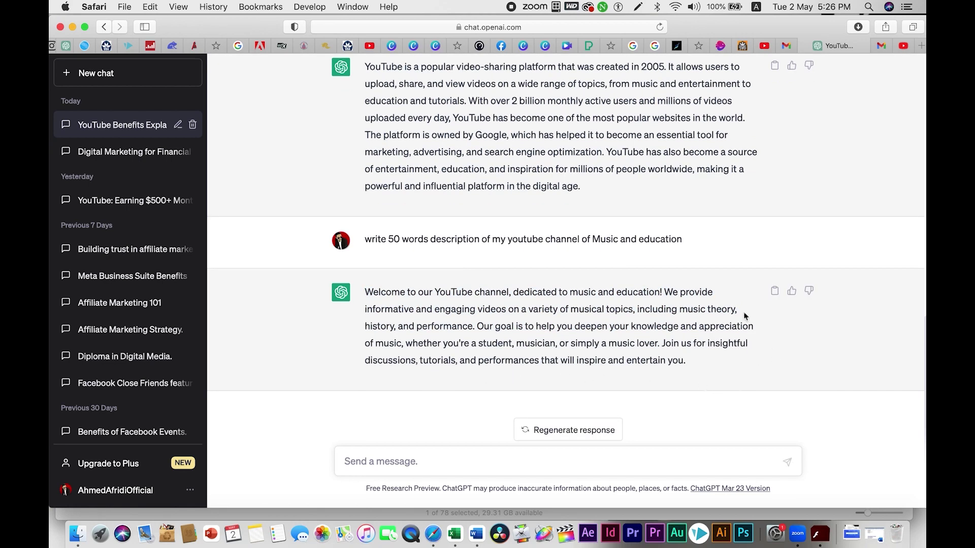
left_click(774, 290)
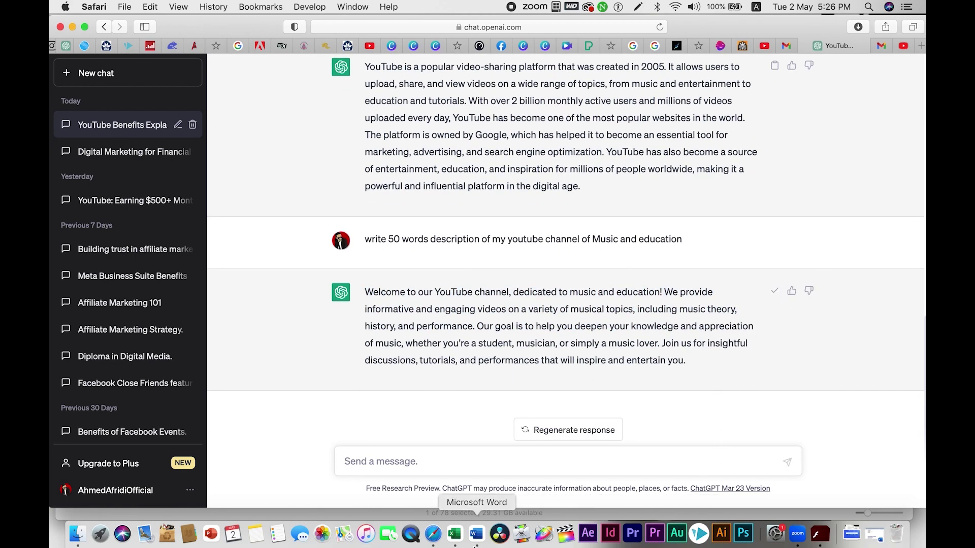
left_click(903, 46)
left_click(442, 322)
Step: Paste the ChatGPT description, change 'our' to 'my', and add the owner's name on a new closing line
key("super+v")
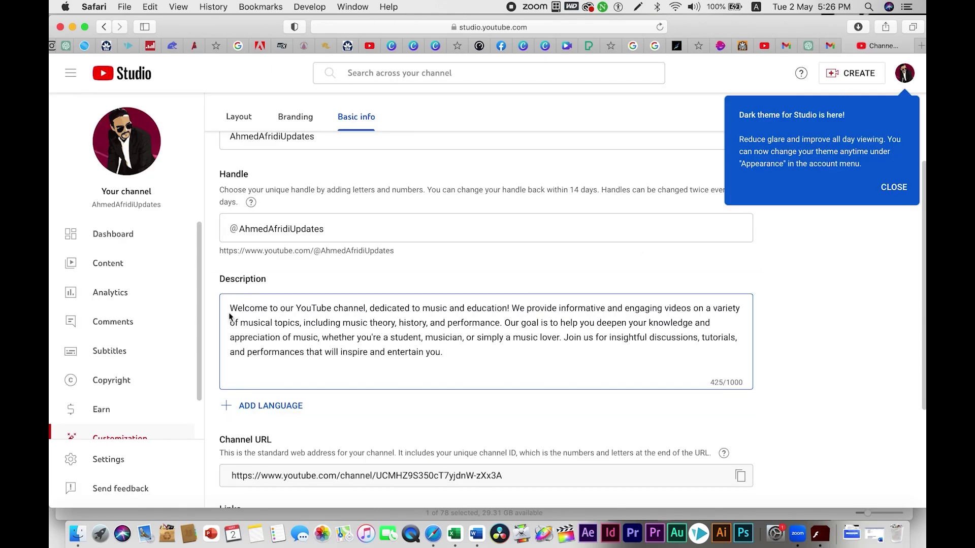
left_click(287, 308)
left_click_drag(286, 307, 293, 307)
type("my")
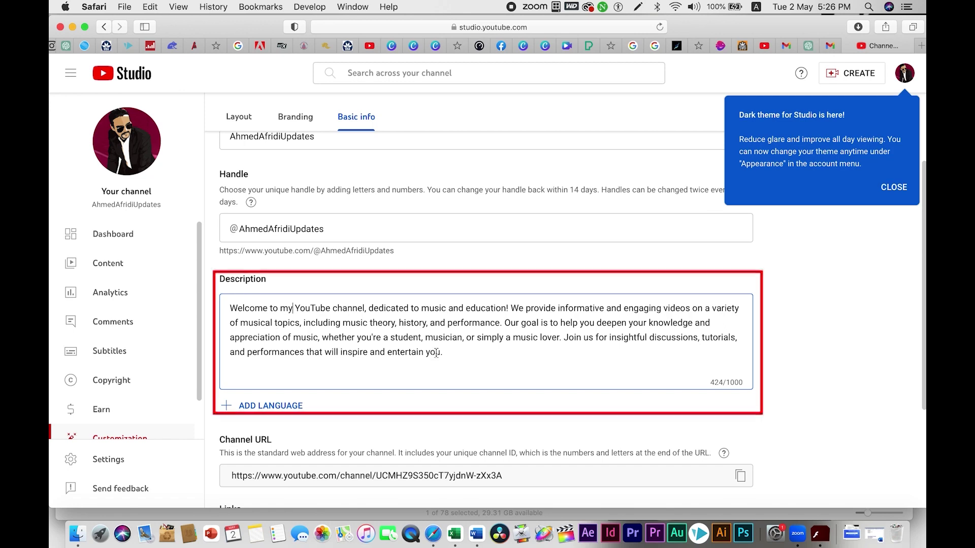
left_click(447, 352)
key("Return")
scroll(617, 234, "down", 3)
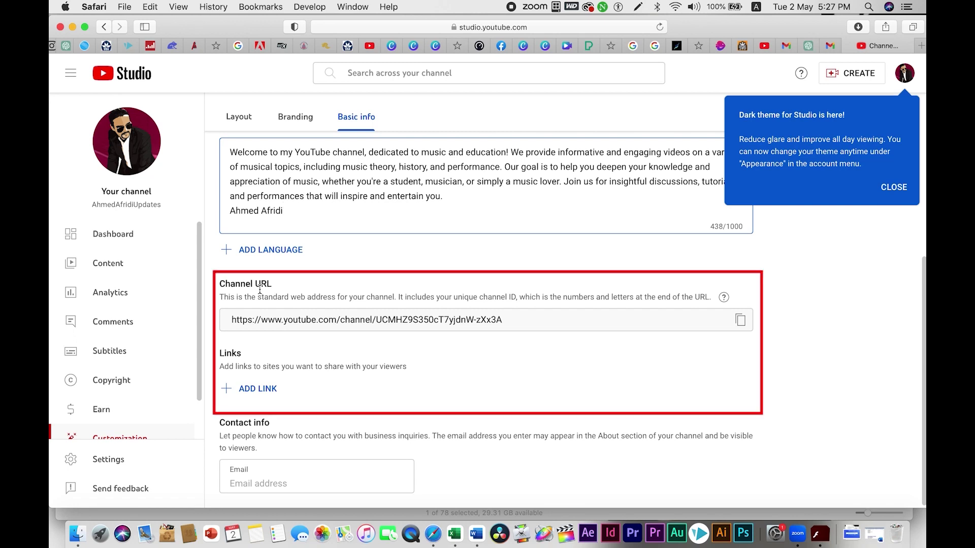
left_click(741, 321)
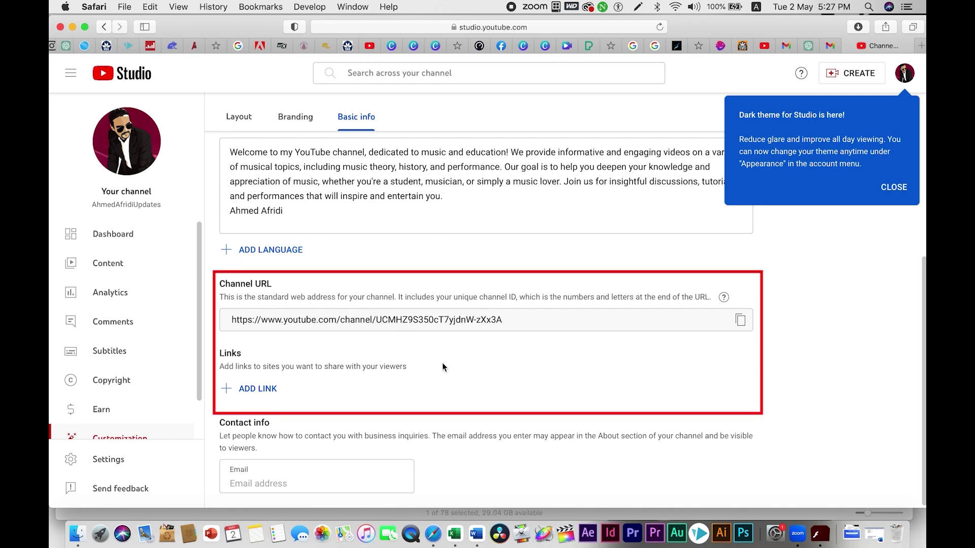
left_click(257, 392)
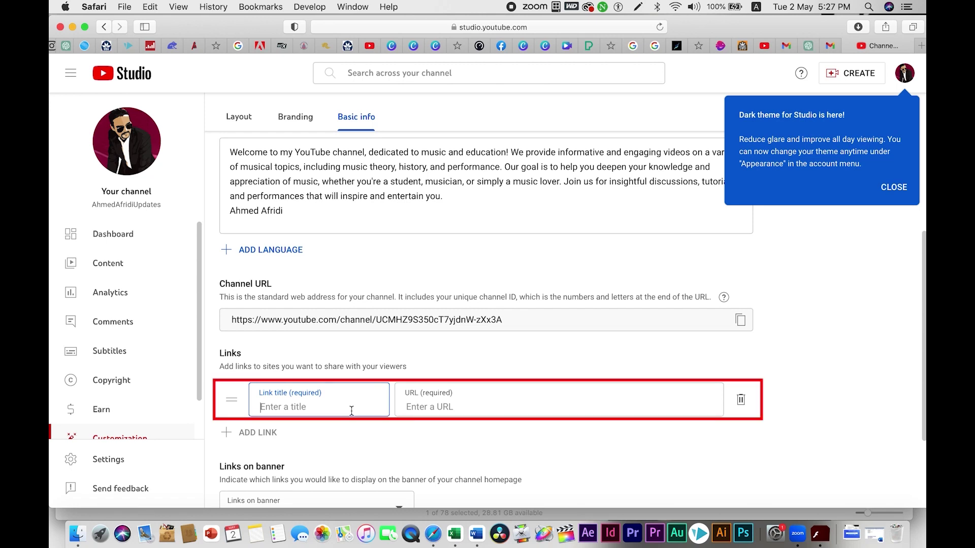
type("Website")
left_click(505, 405)
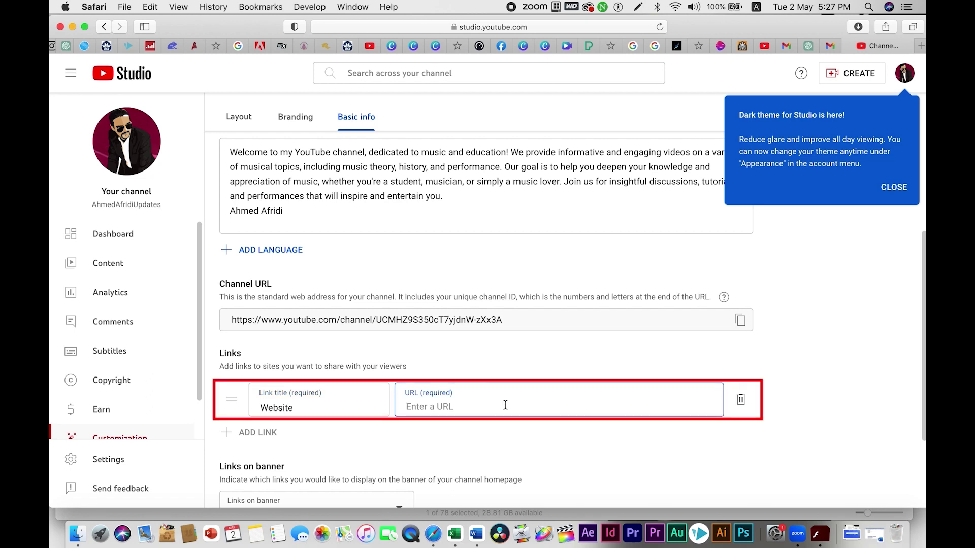
type("A")
key("BackSpace")
left_click(406, 407)
type("www.")
scroll(474, 352, "down", 2)
scroll(474, 352, "up", 6)
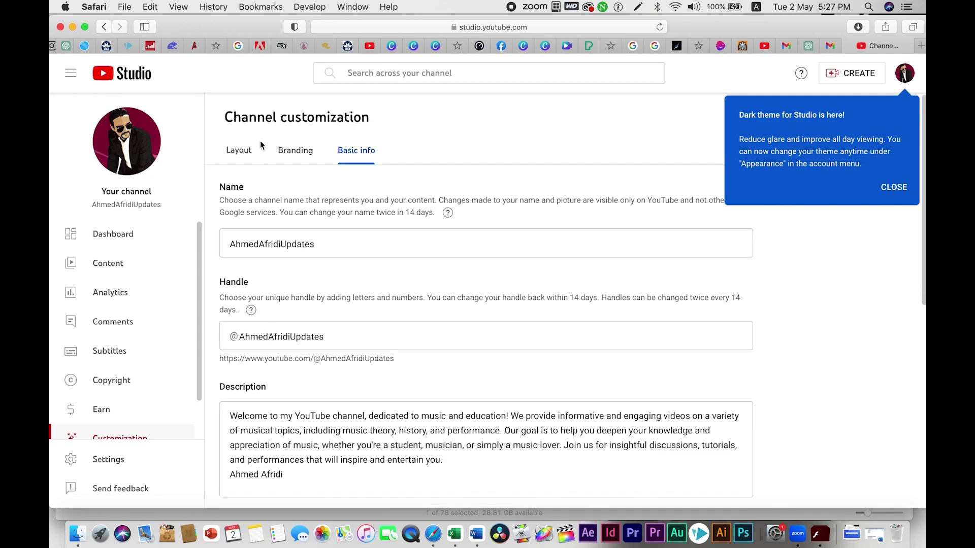
Step: Go to the Layout tab and start choosing a video for the channel trailer
left_click(238, 151)
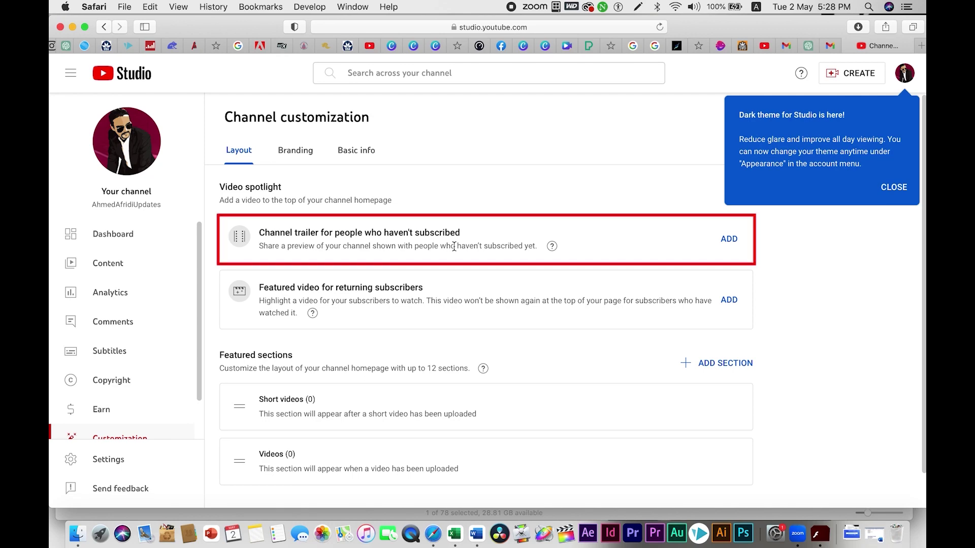
left_click(729, 238)
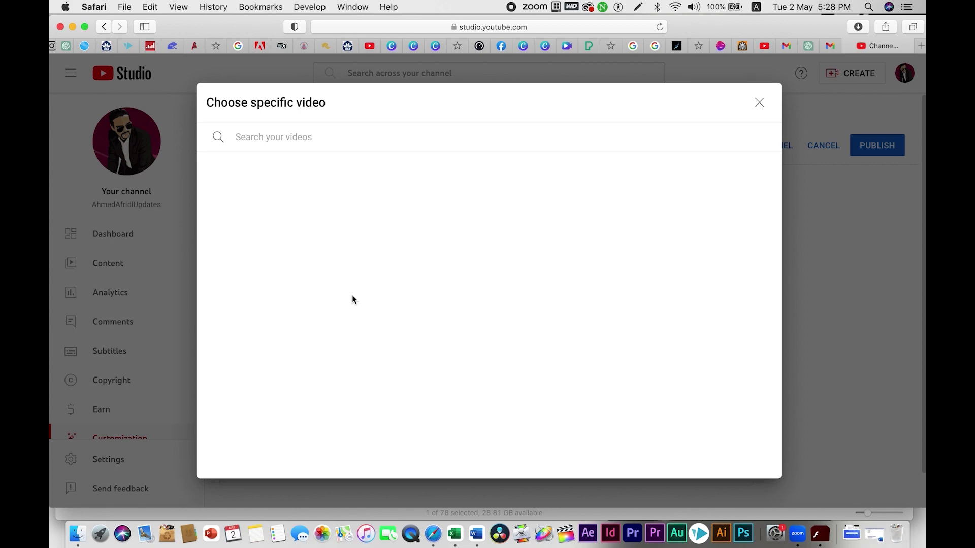
Step: Close the Choose specific video dialog, which lists no videos for a trailer
left_click(760, 103)
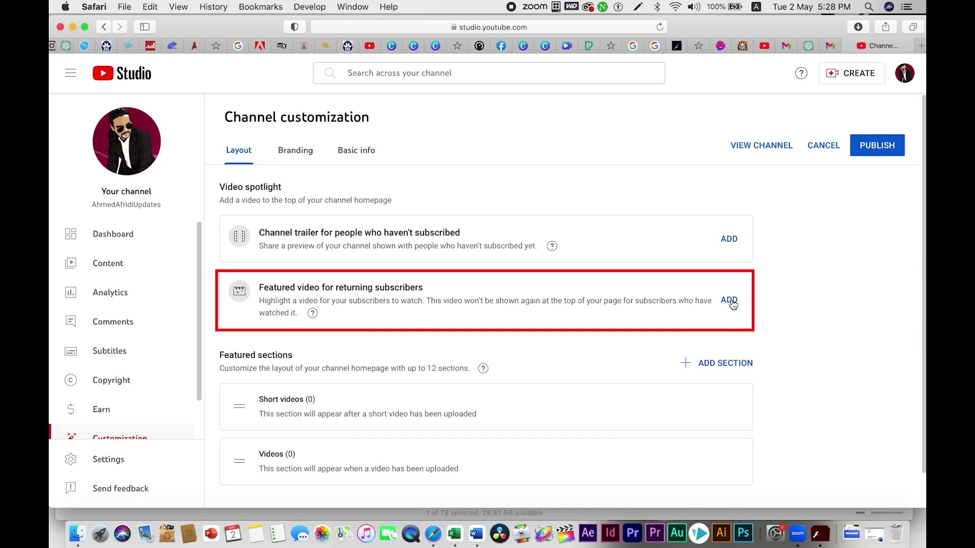
scroll(582, 320, "down", 1)
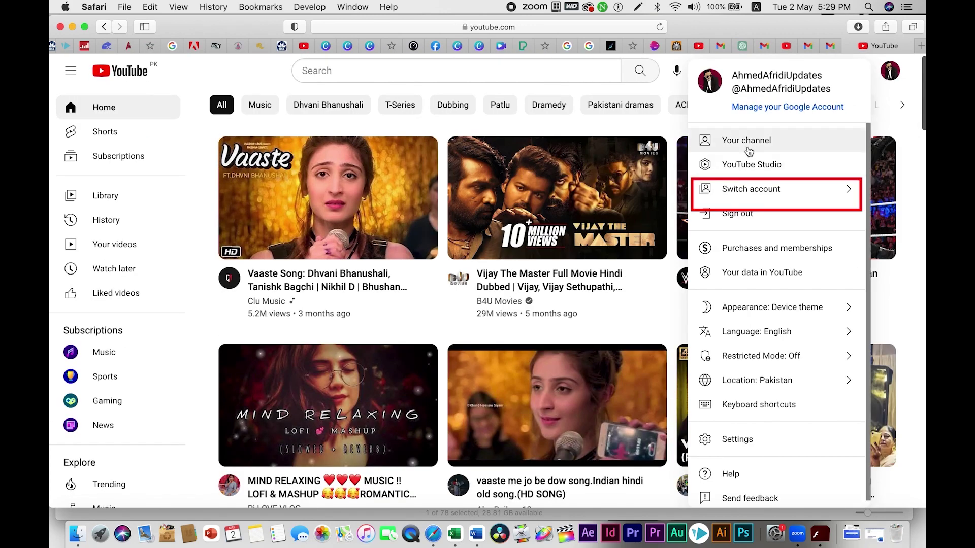
Step: Switch to the 34.5K-subscriber channel and open its own channel page
left_click(757, 190)
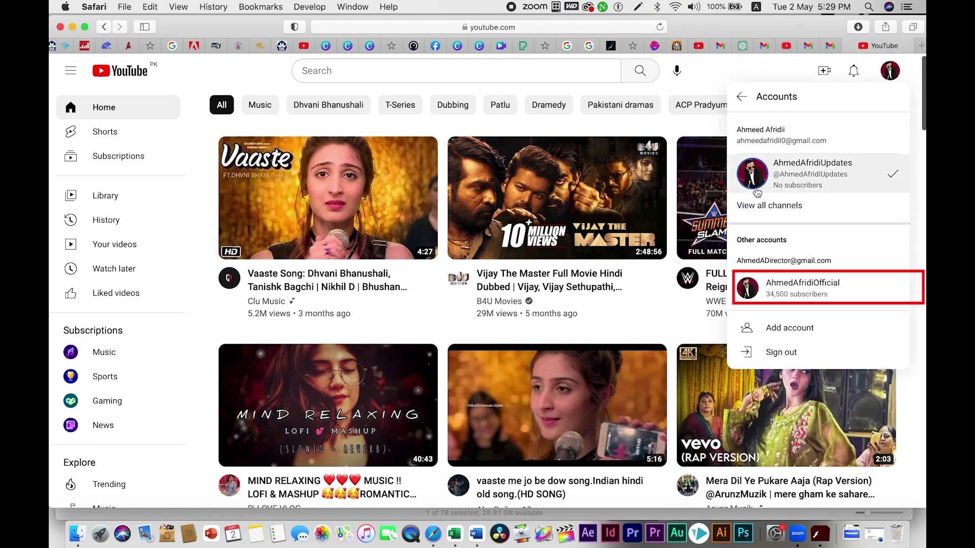
left_click(811, 286)
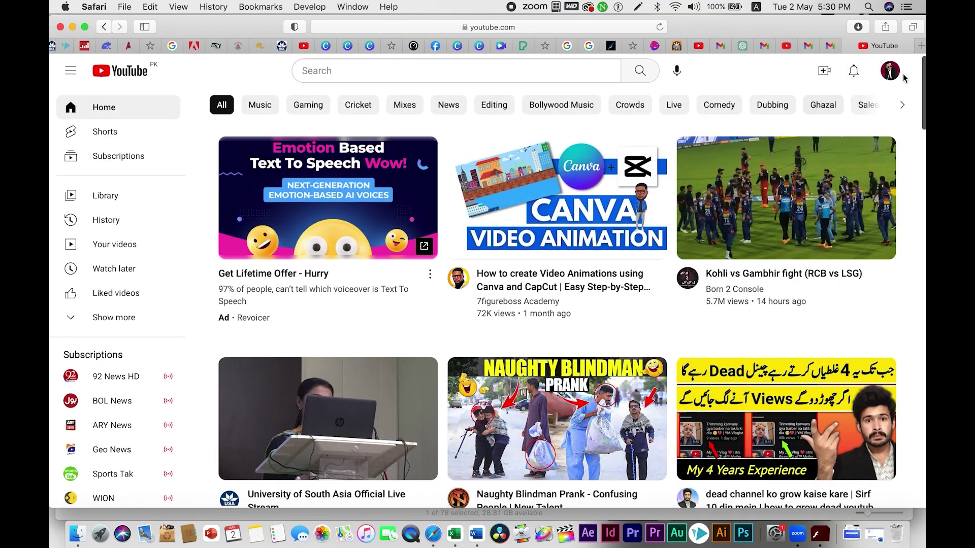
left_click(890, 71)
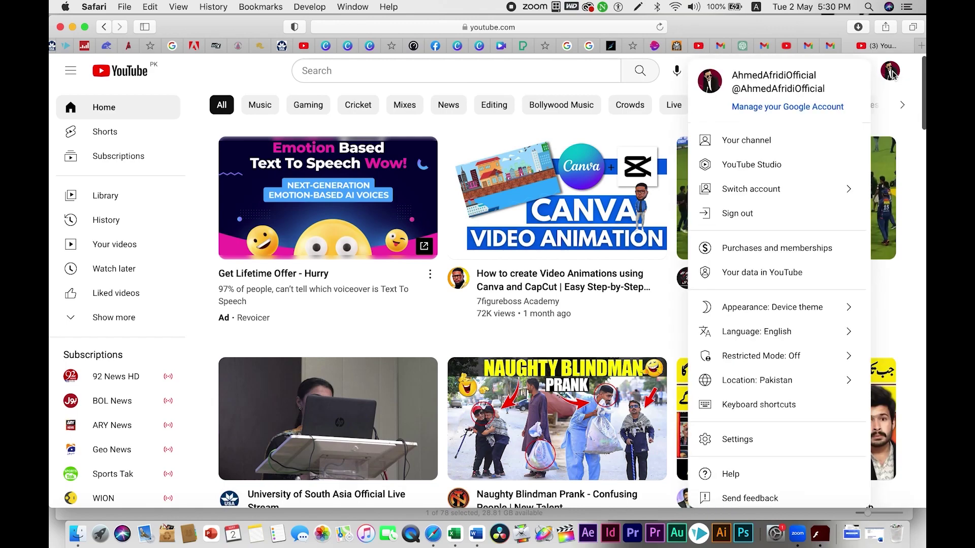
left_click(753, 140)
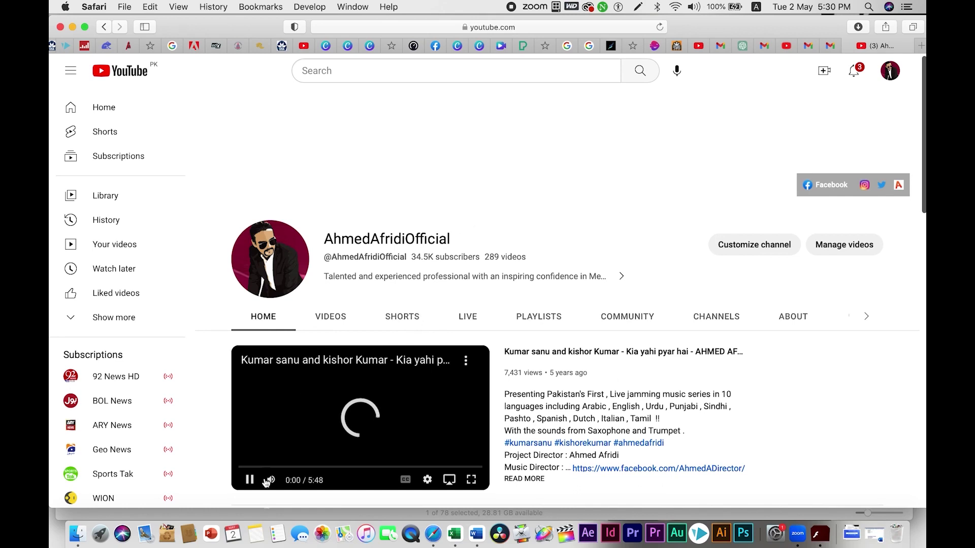
Step: Pause the featured video and scroll down to the Popular videos and playlists
left_click(249, 479)
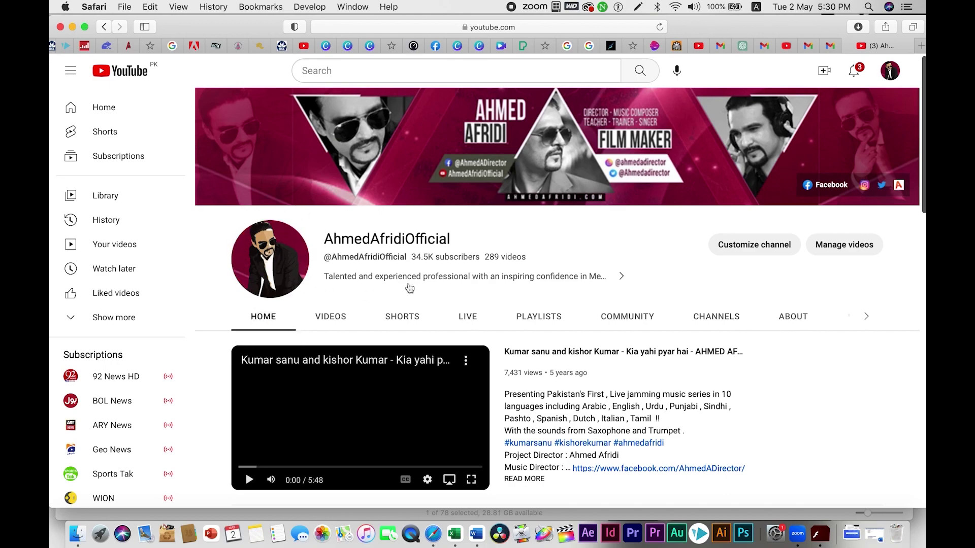
scroll(556, 254, "down", 5)
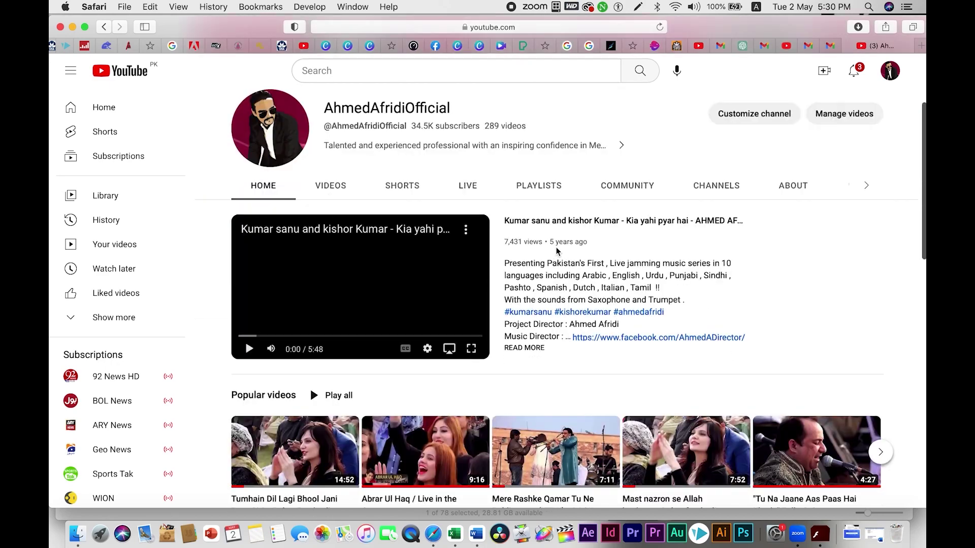
scroll(557, 251, "down", 3)
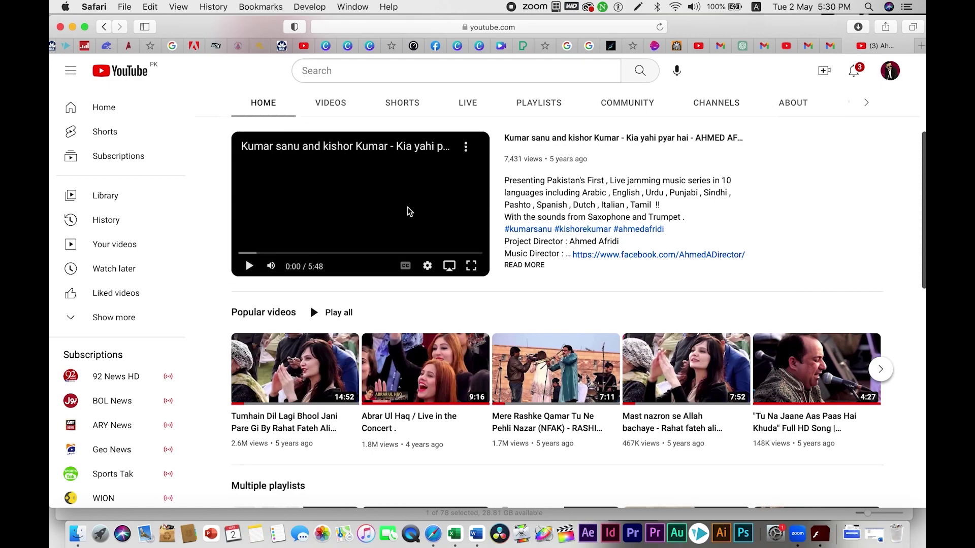
scroll(410, 211, "down", 3)
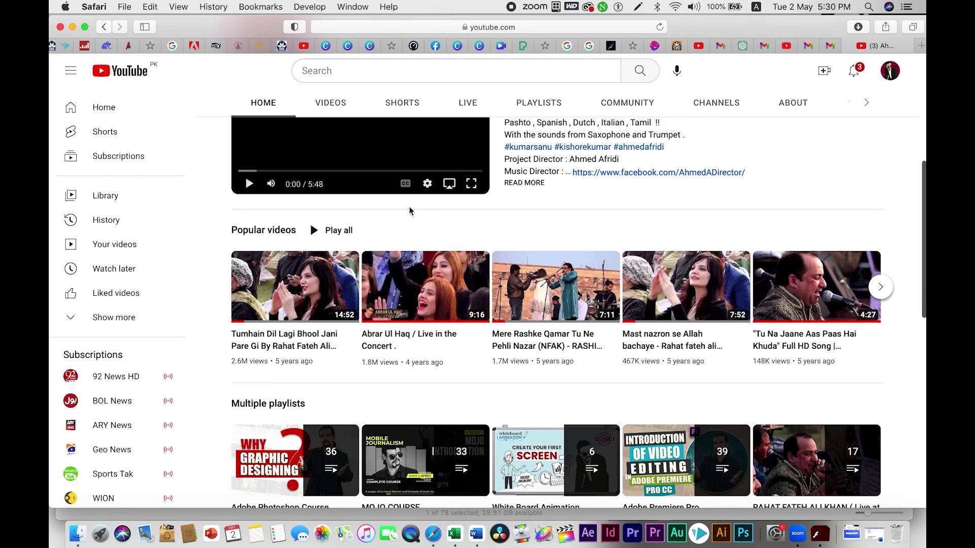
left_click(788, 48)
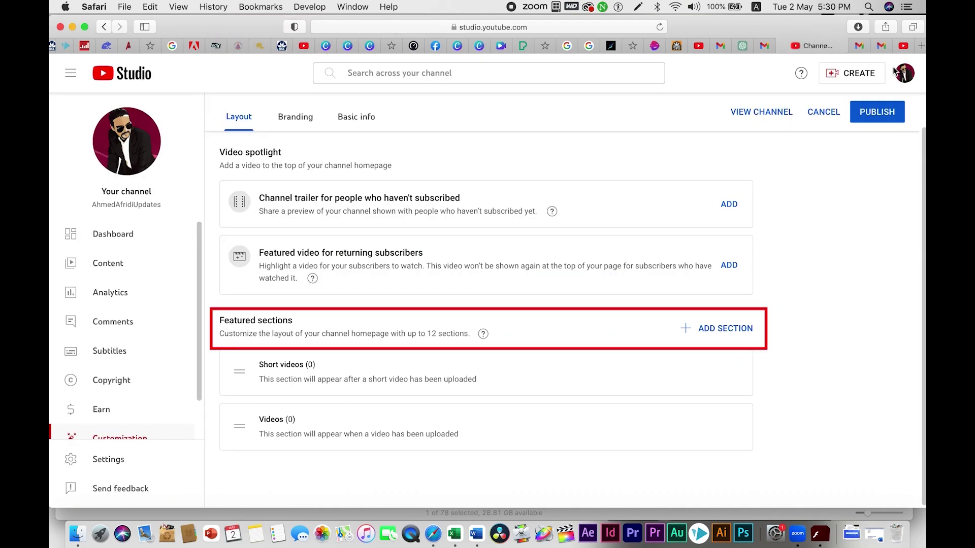
left_click(907, 46)
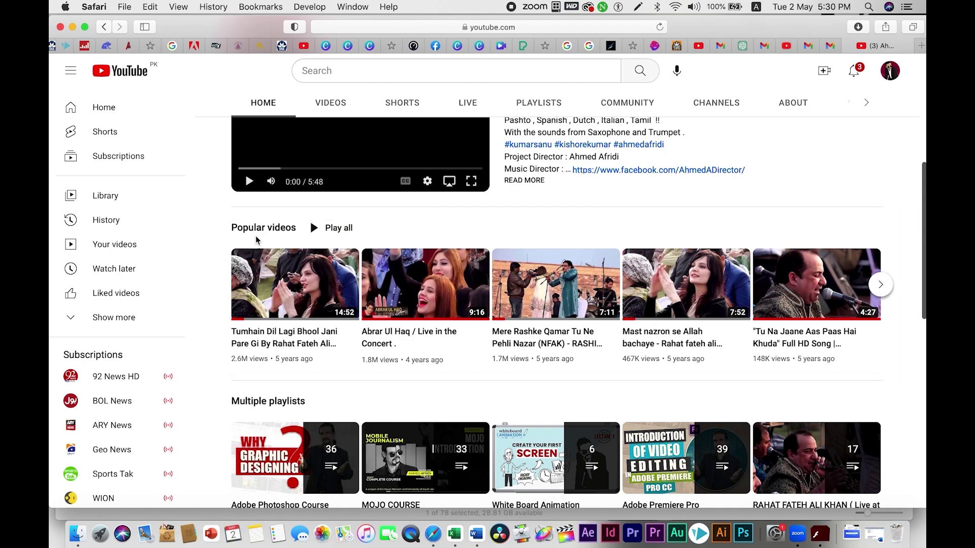
scroll(257, 240, "down", 3)
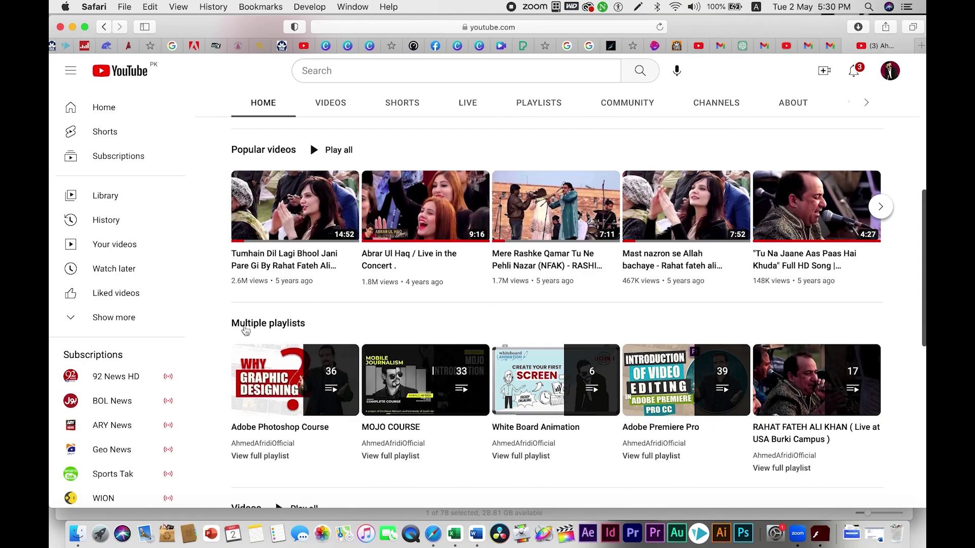
scroll(359, 333, "down", 2)
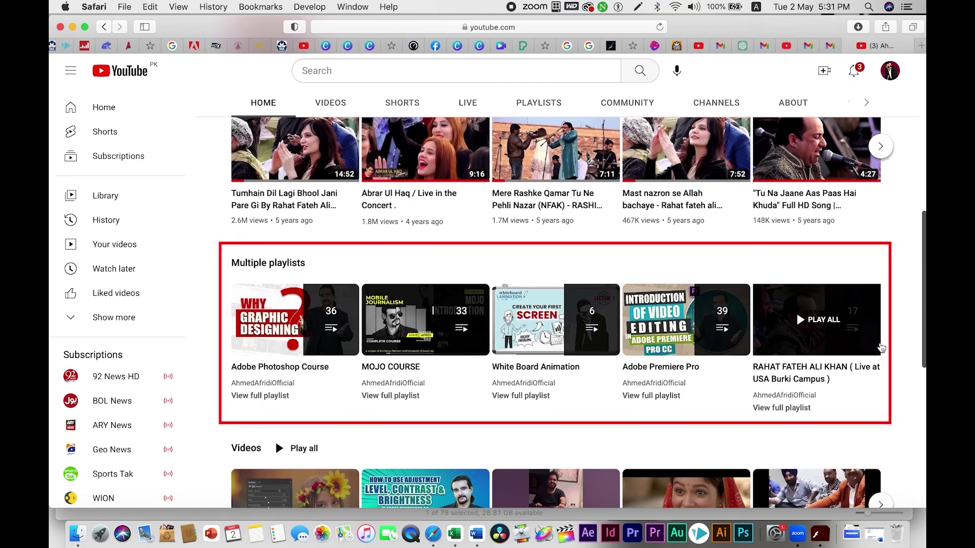
scroll(535, 309, "down", 3)
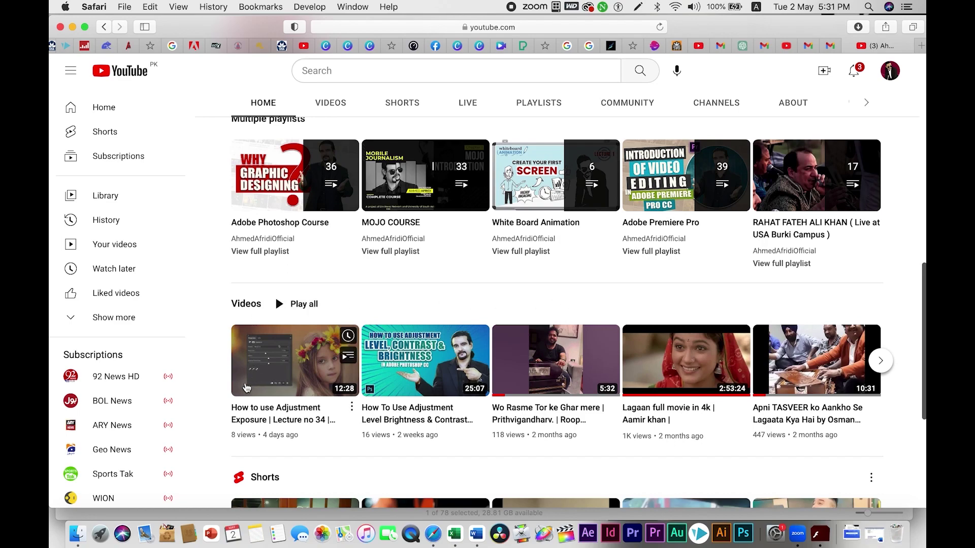
scroll(417, 339, "down", 1)
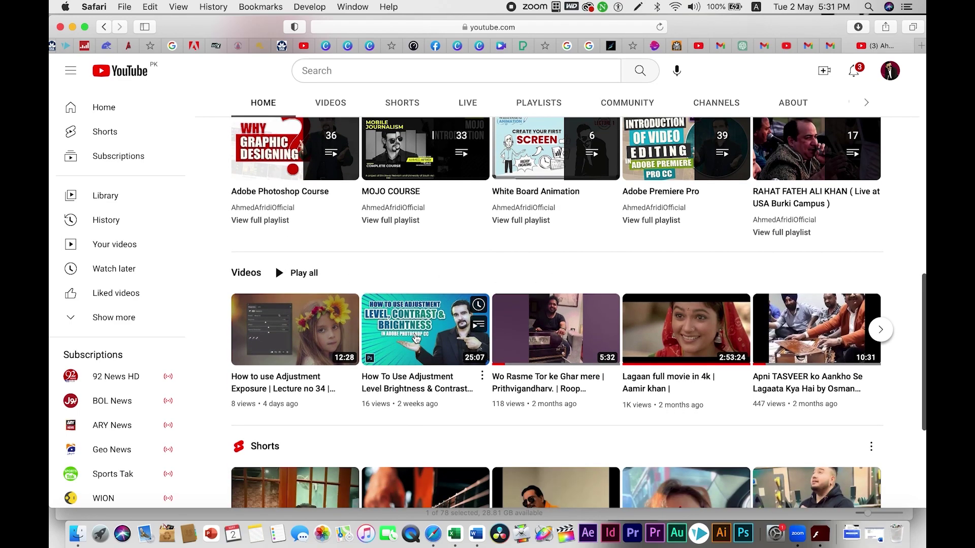
scroll(416, 339, "down", 4)
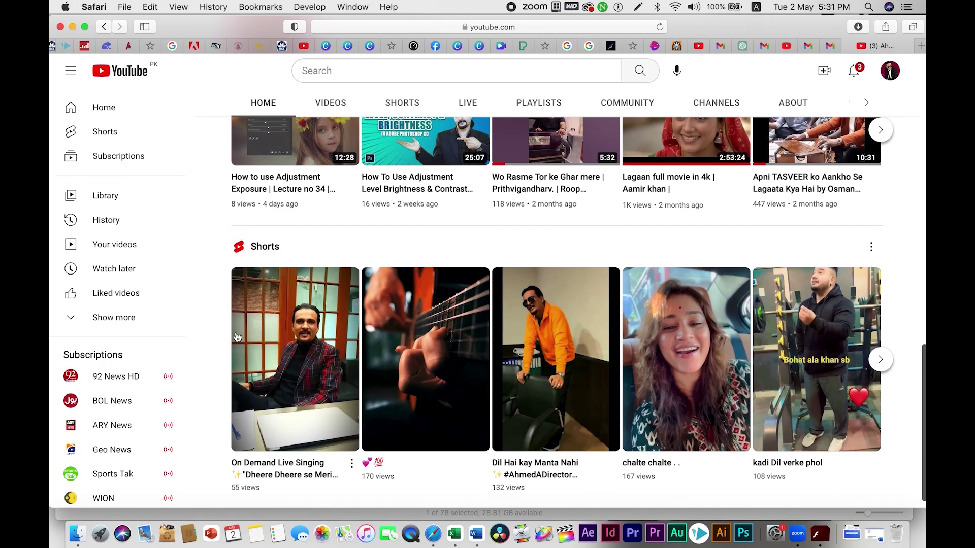
scroll(385, 318, "down", 1)
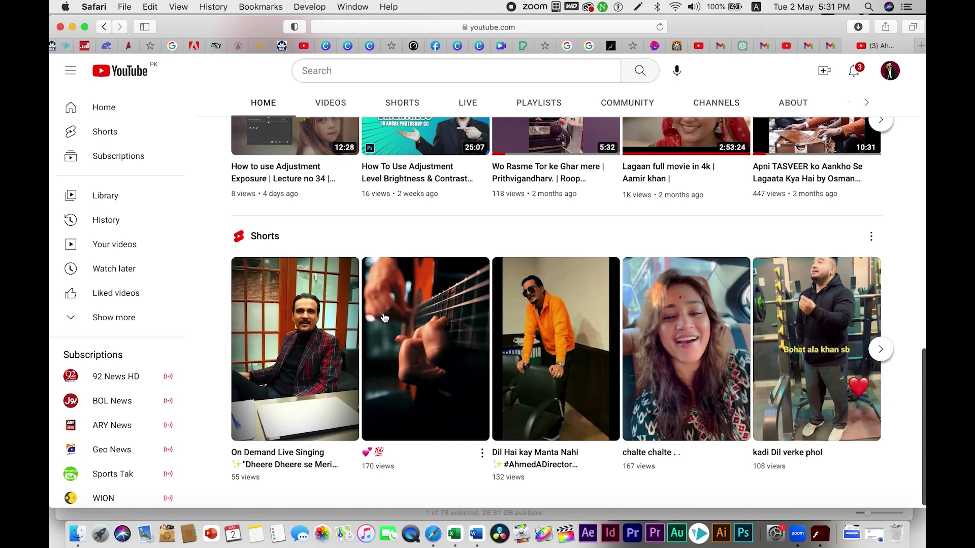
left_click(796, 49)
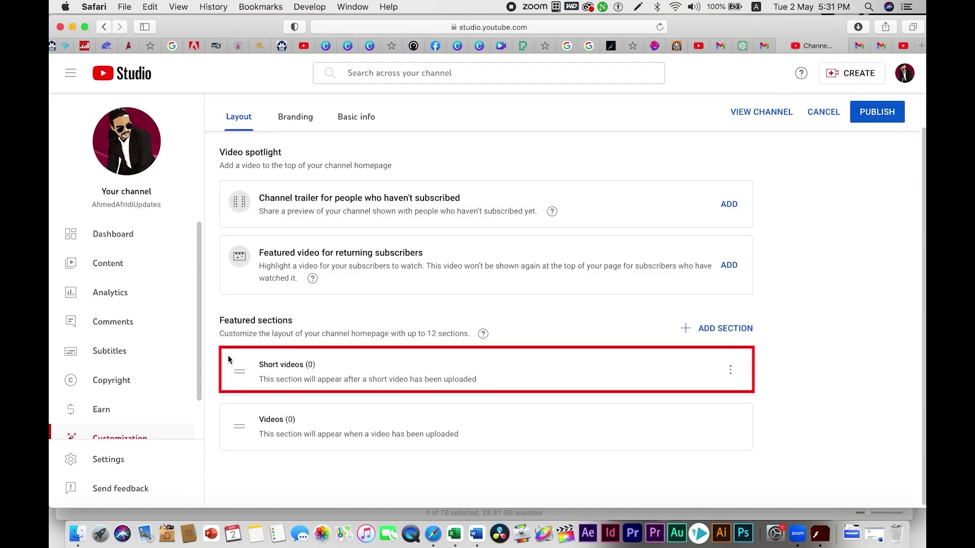
Step: Add a Popular videos section and move it to the top of the featured sections
left_click(718, 329)
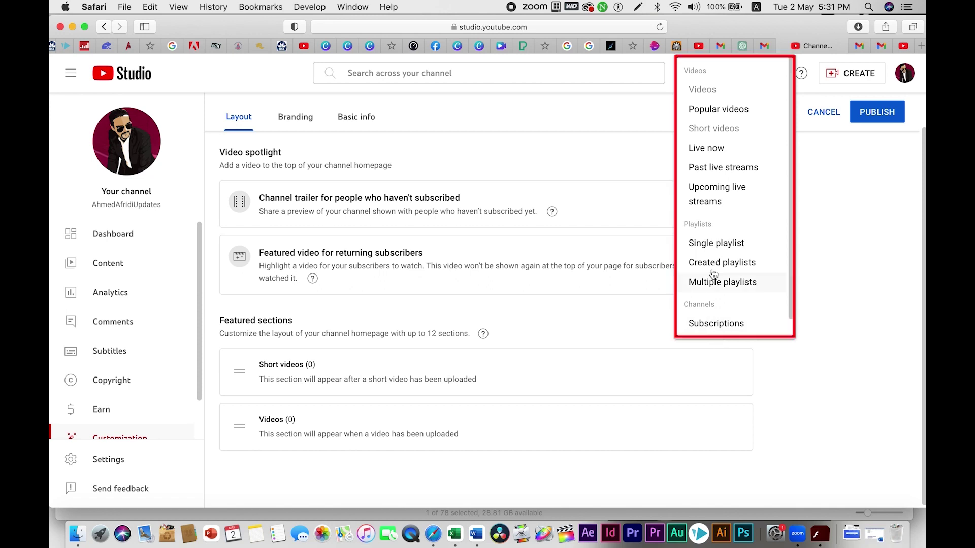
left_click(719, 109)
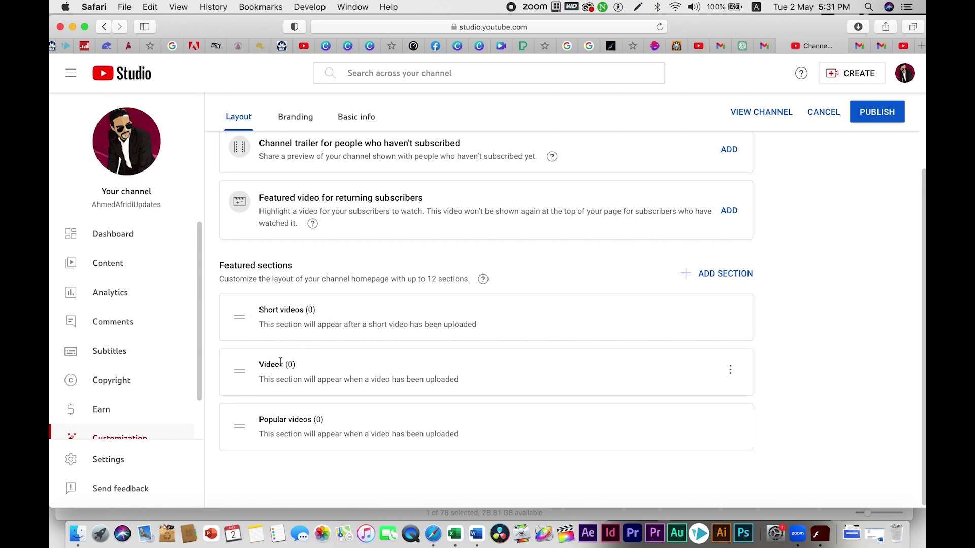
left_click_drag(237, 428, 238, 315)
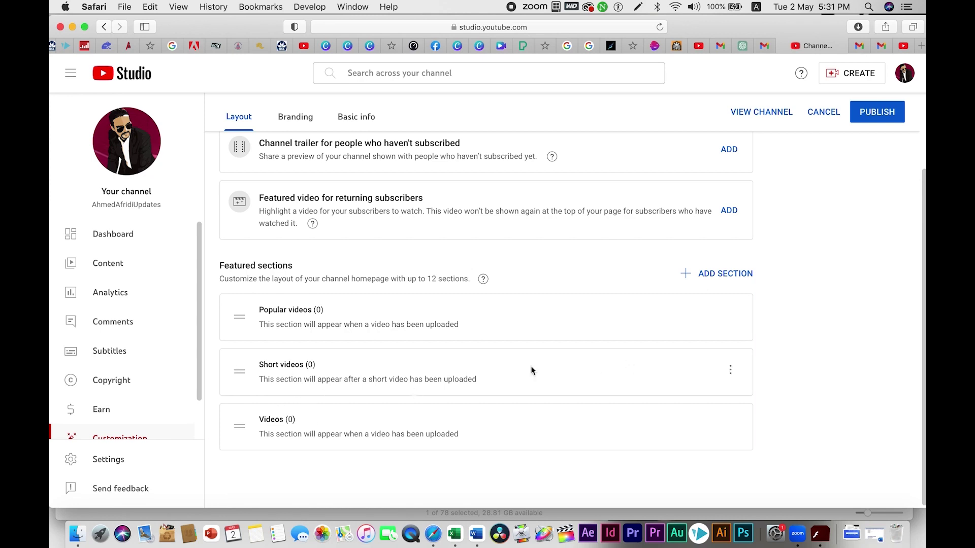
Step: Remove the Videos section from the homepage layout, adding no other section
left_click(731, 425)
left_click(790, 432)
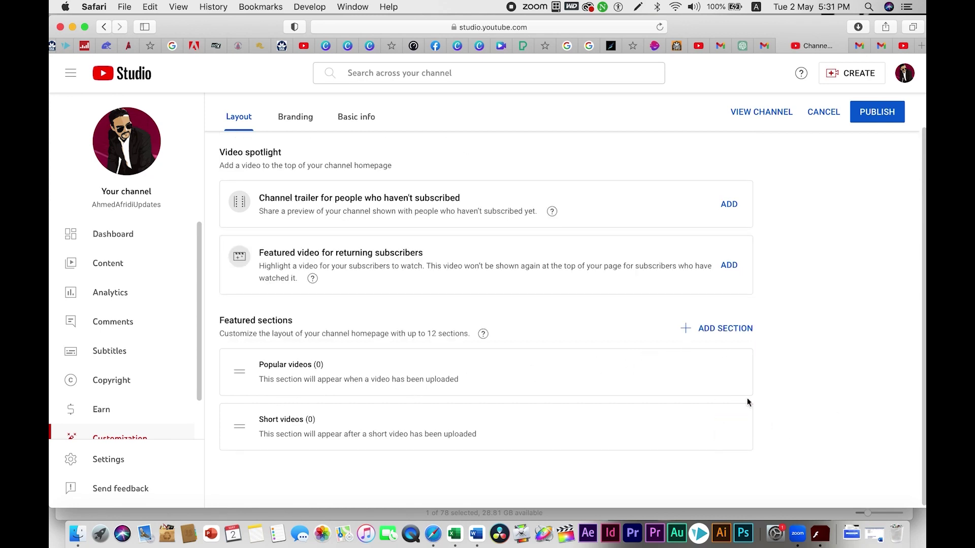
left_click(726, 330)
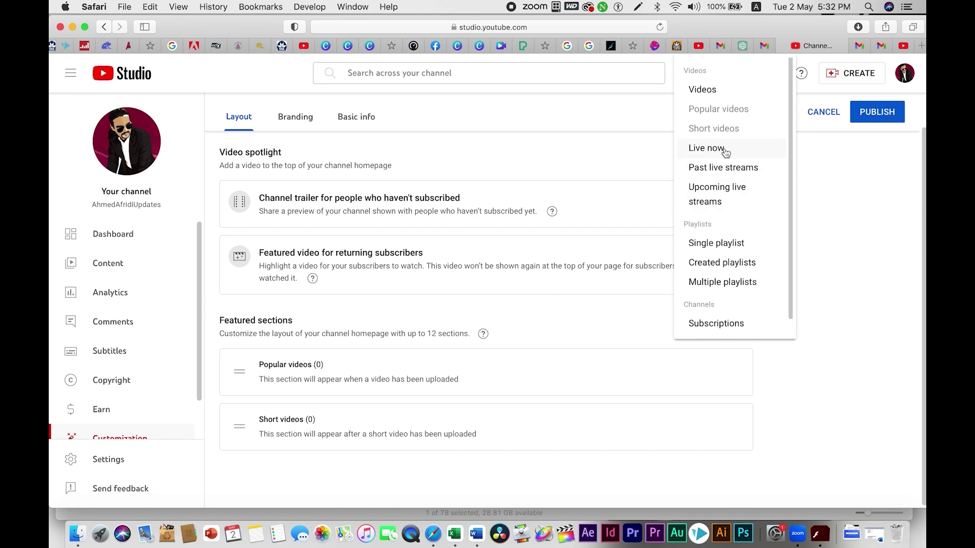
left_click(878, 283)
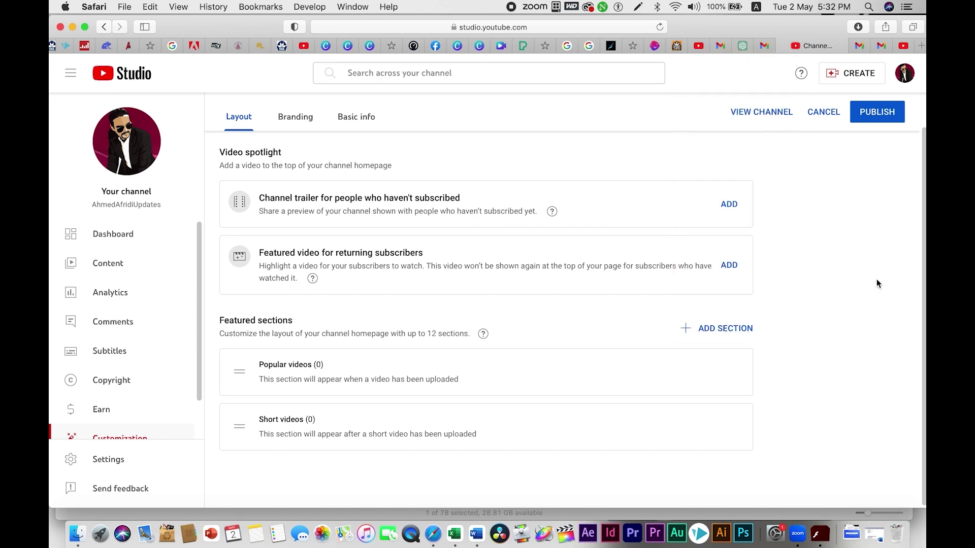
scroll(363, 398, "up", 2)
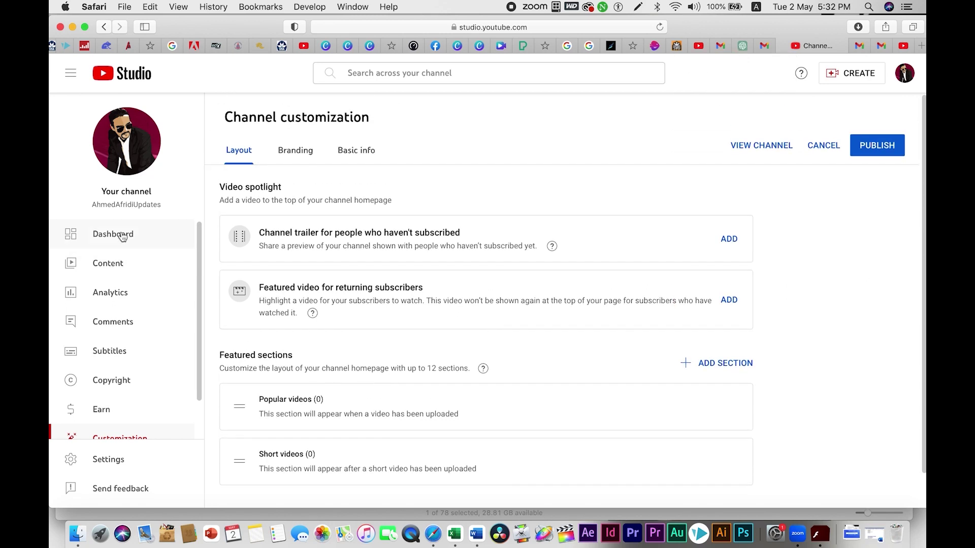
Step: Scroll through the new channel's Studio dashboard
left_click(172, 234)
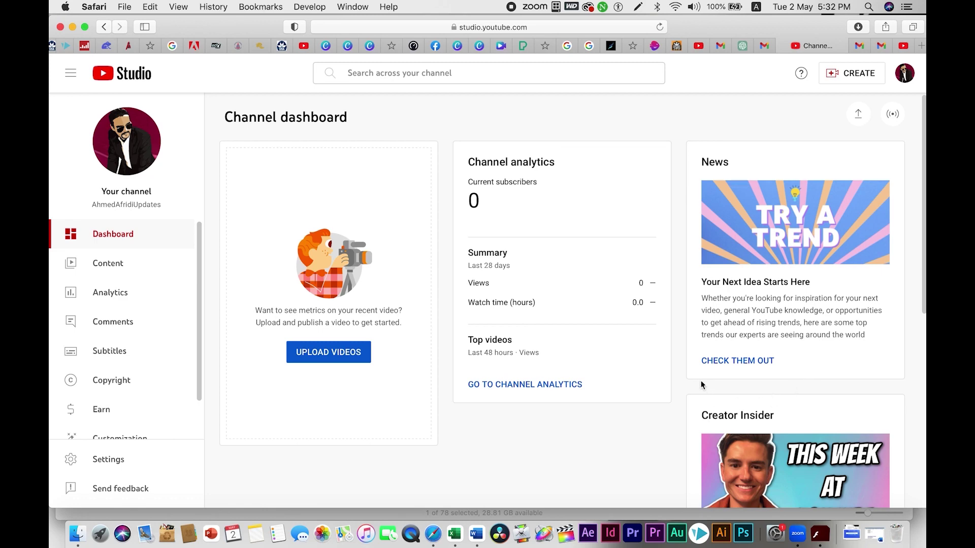
scroll(704, 326, "down", 5)
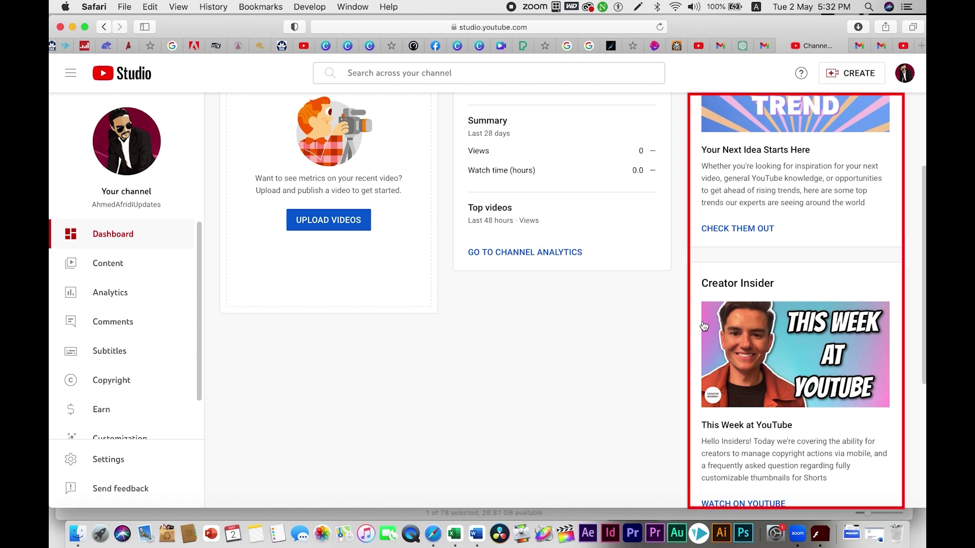
scroll(727, 376, "down", 1)
scroll(727, 376, "down", 1)
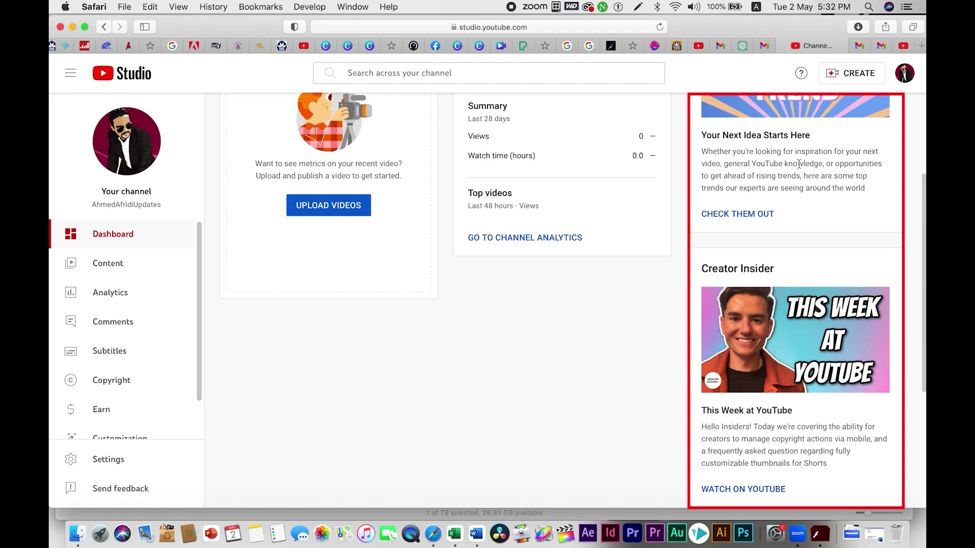
scroll(827, 264, "up", 3)
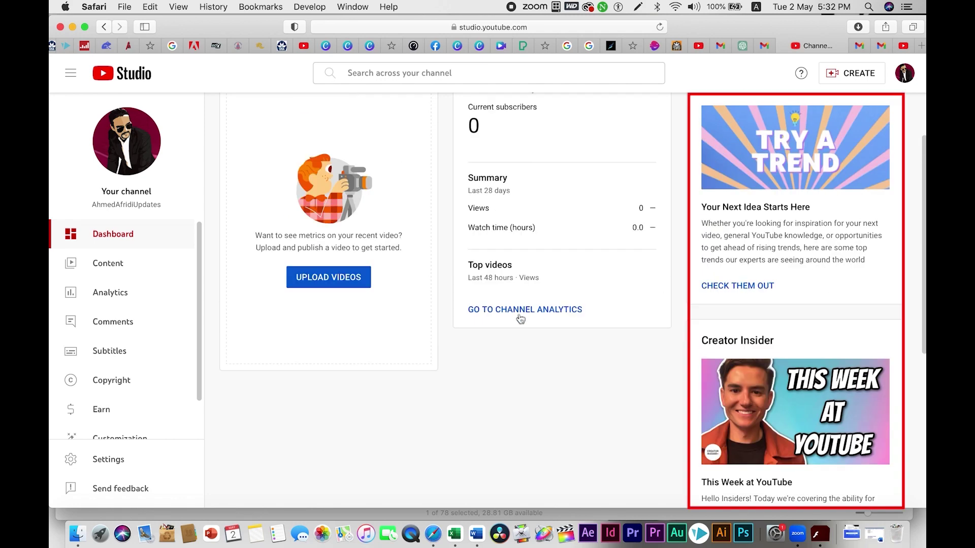
Step: Browse the Videos, Live, Playlists and Podcasts content tabs and empty analytics, then show the established channel's homepage
left_click(99, 266)
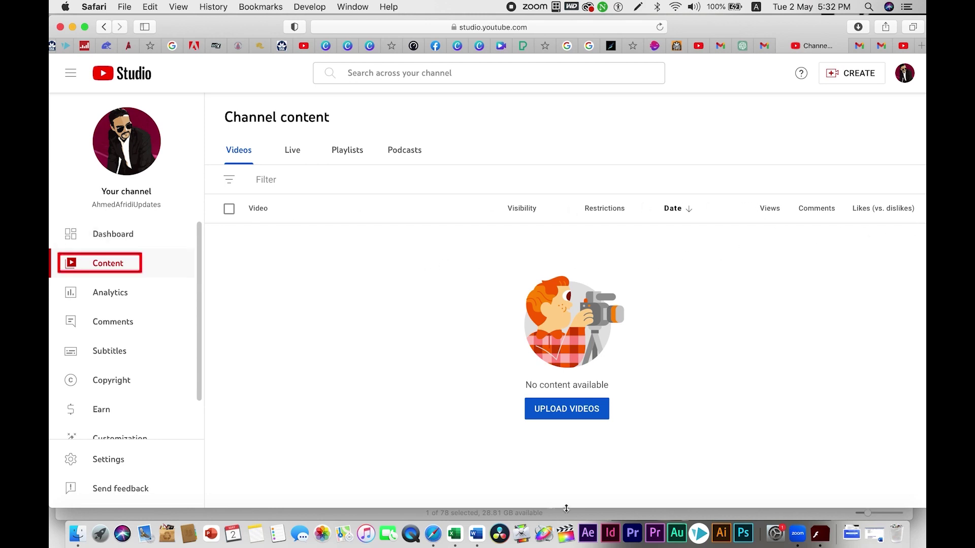
left_click(290, 153)
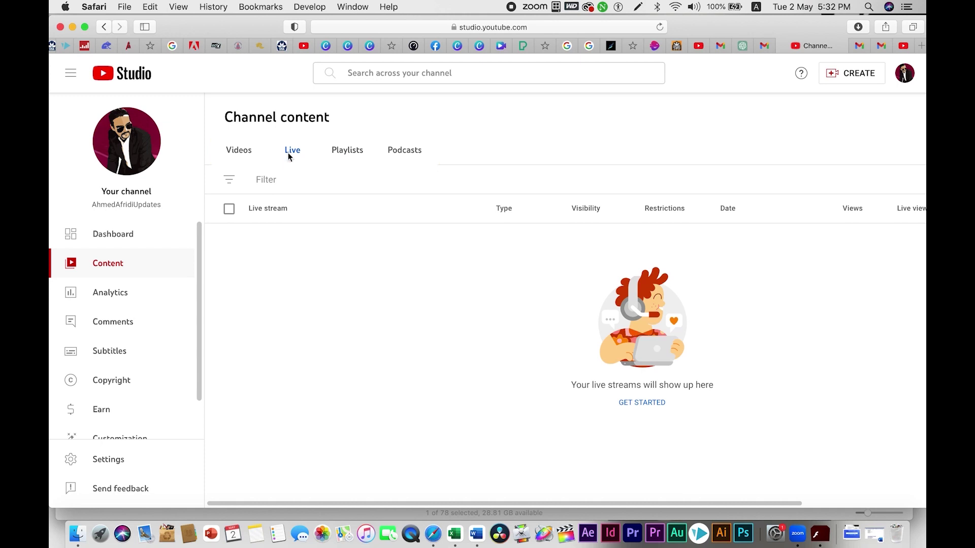
left_click(343, 151)
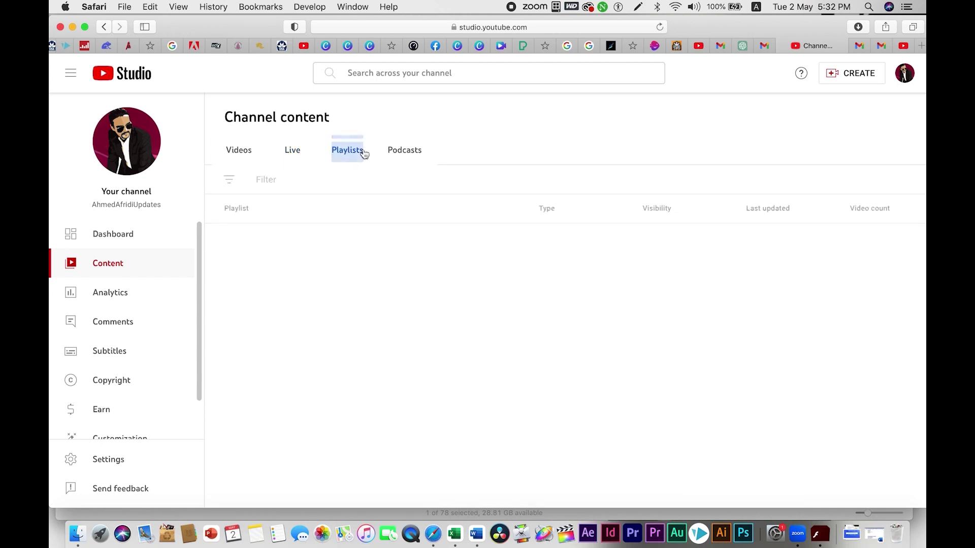
left_click(407, 155)
left_click(245, 153)
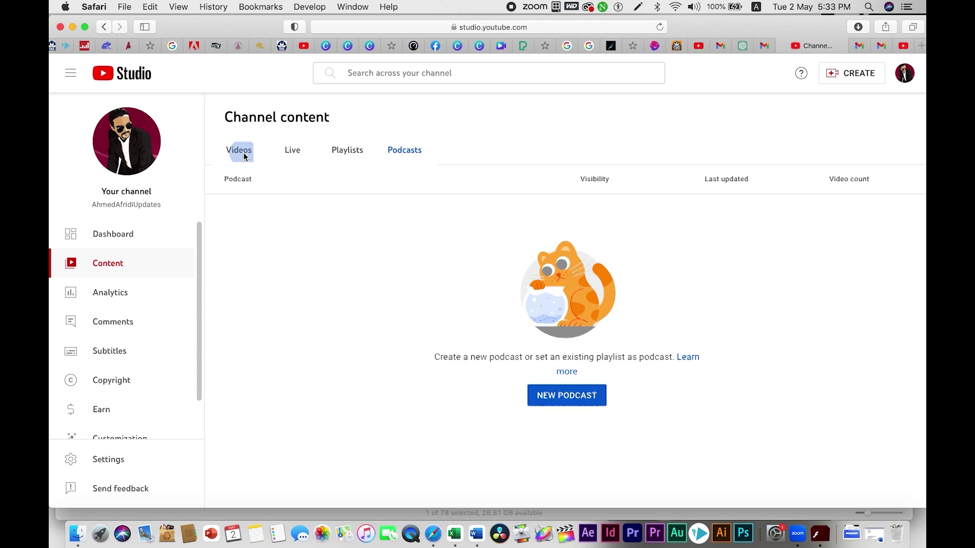
left_click(292, 153)
left_click(340, 153)
left_click(406, 152)
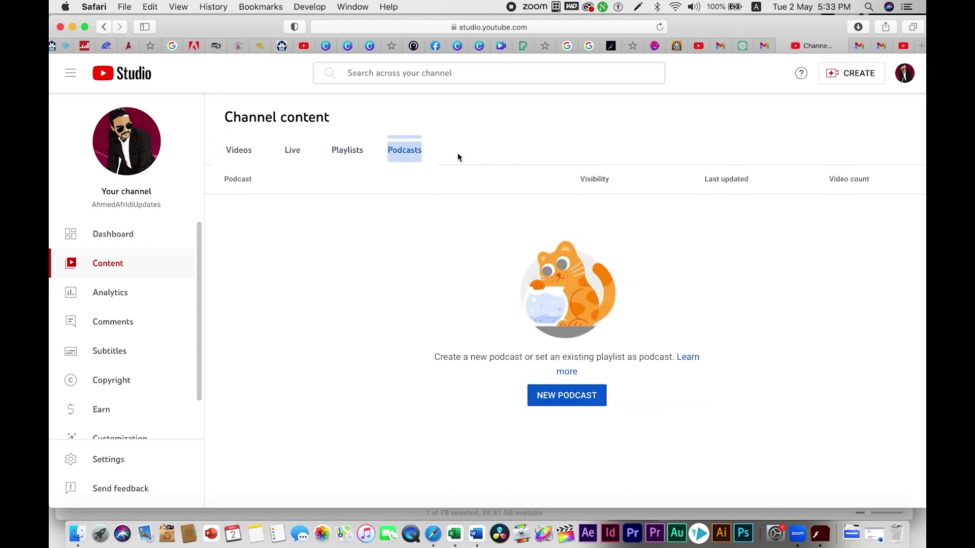
left_click(122, 300)
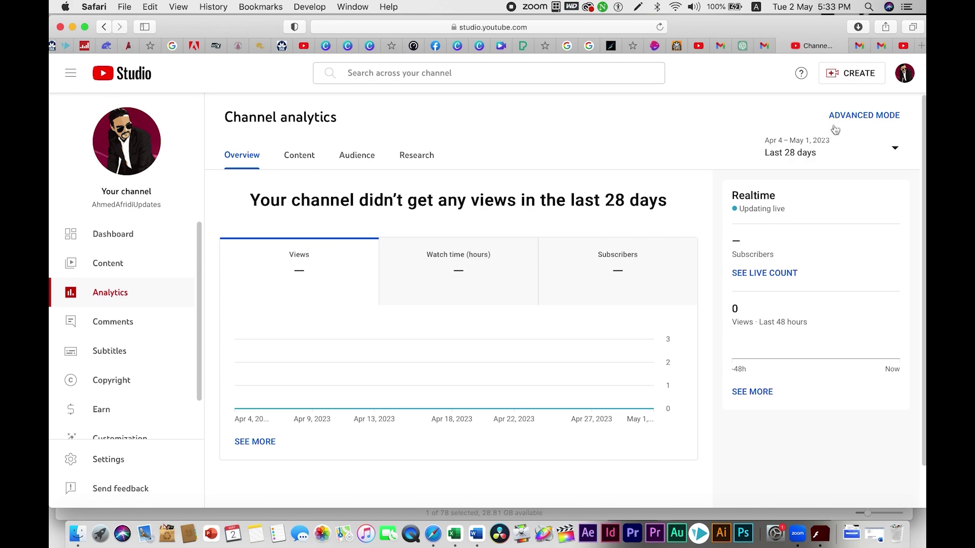
left_click(903, 46)
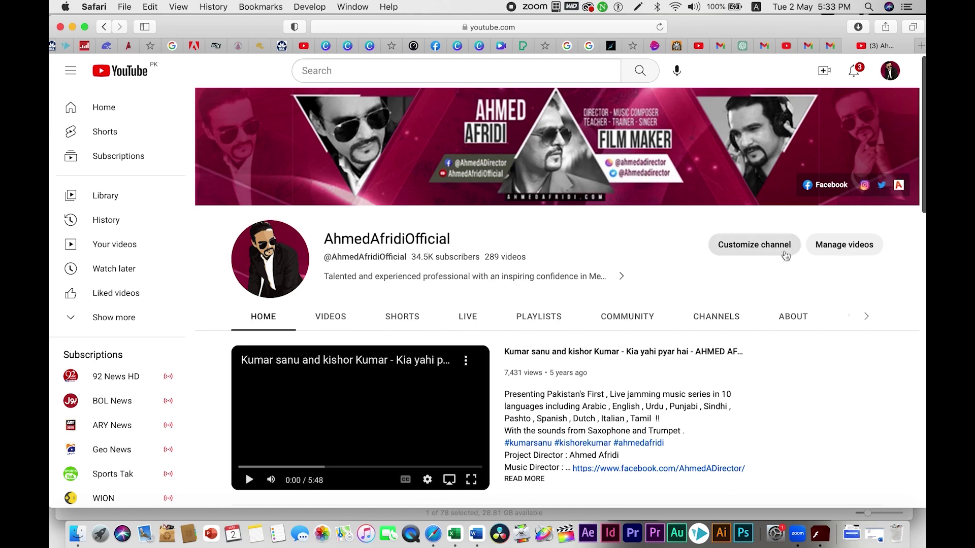
Step: Check the established channel's dashboard and video list, then open its April analytics overview
left_click(844, 244)
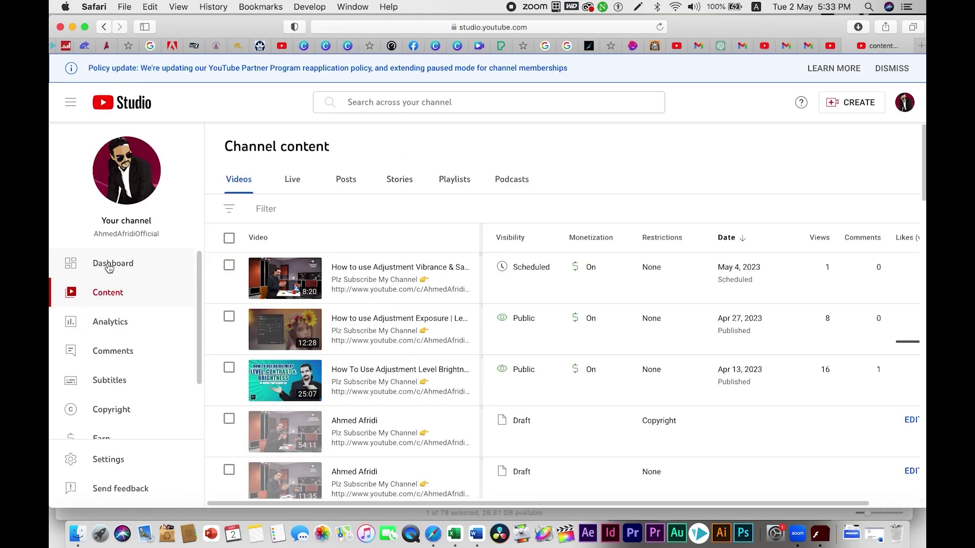
left_click(110, 268)
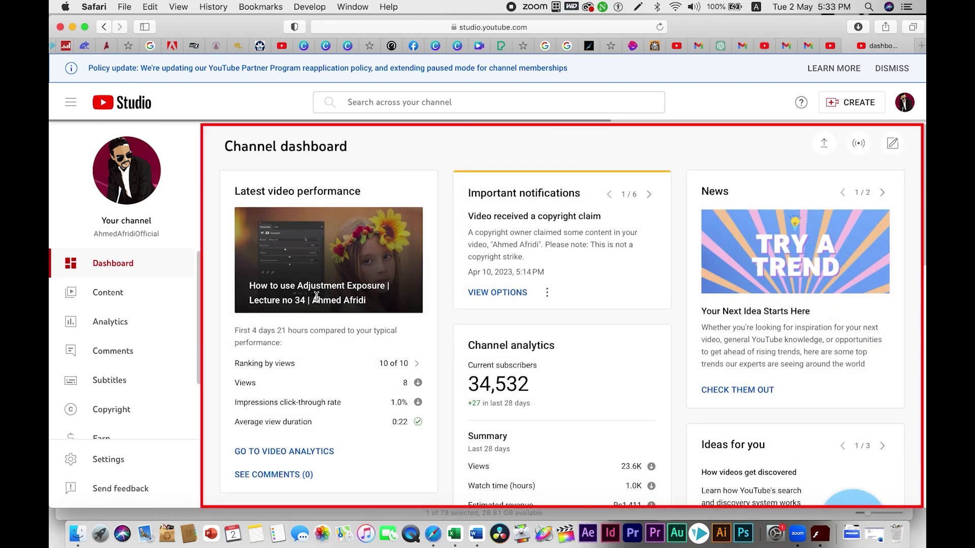
scroll(351, 401, "down", 5)
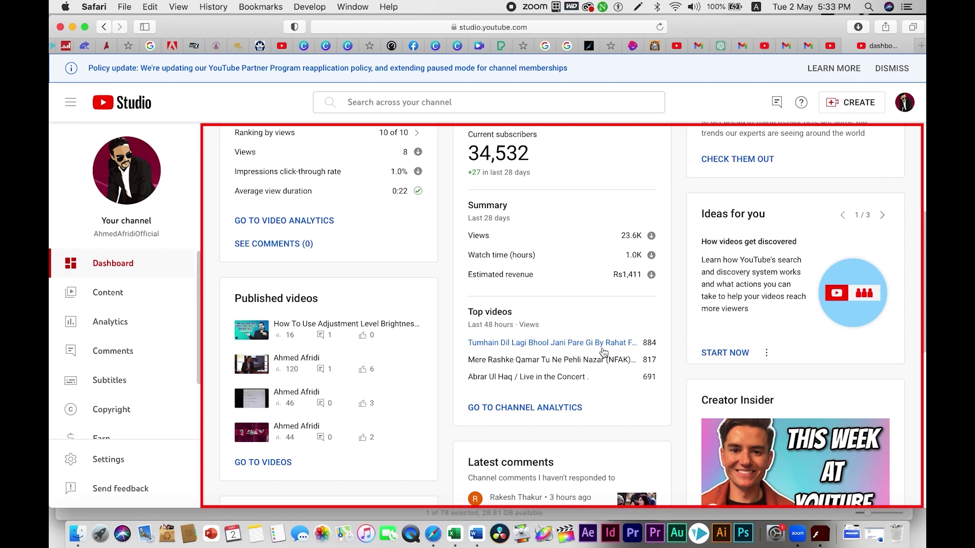
left_click(101, 293)
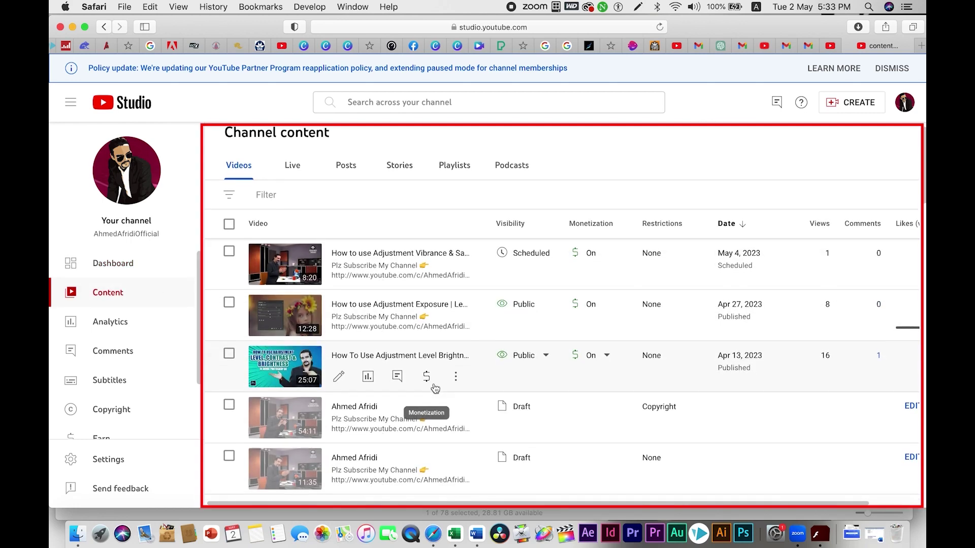
scroll(435, 389, "down", 10)
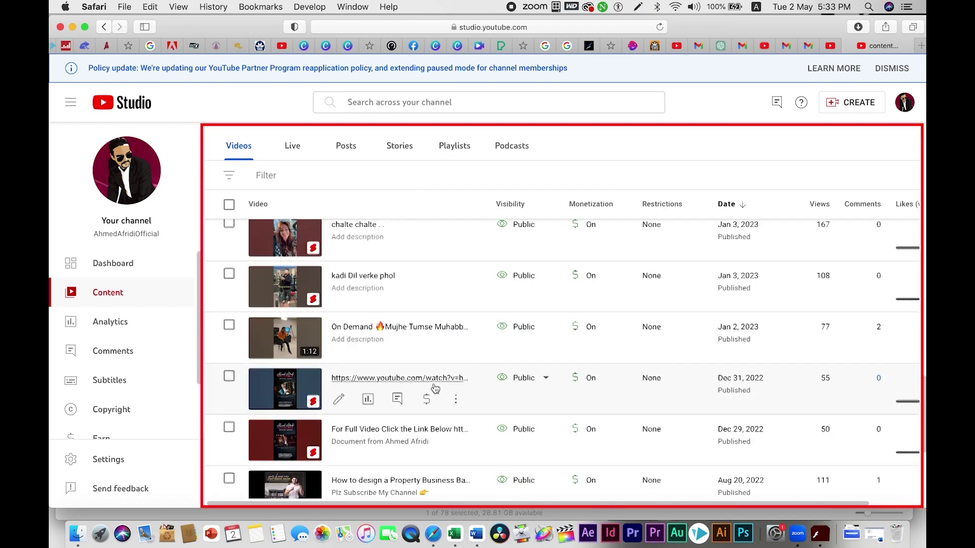
scroll(435, 389, "down", 5)
left_click(121, 325)
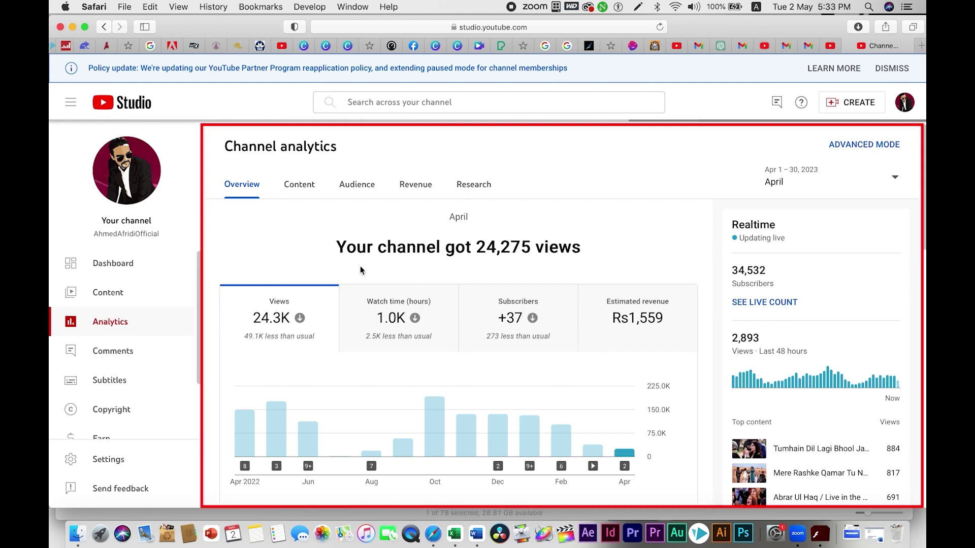
Step: Set analytics to Lifetime and chart watch time, subscribers and estimated revenue in turn
left_click(871, 182)
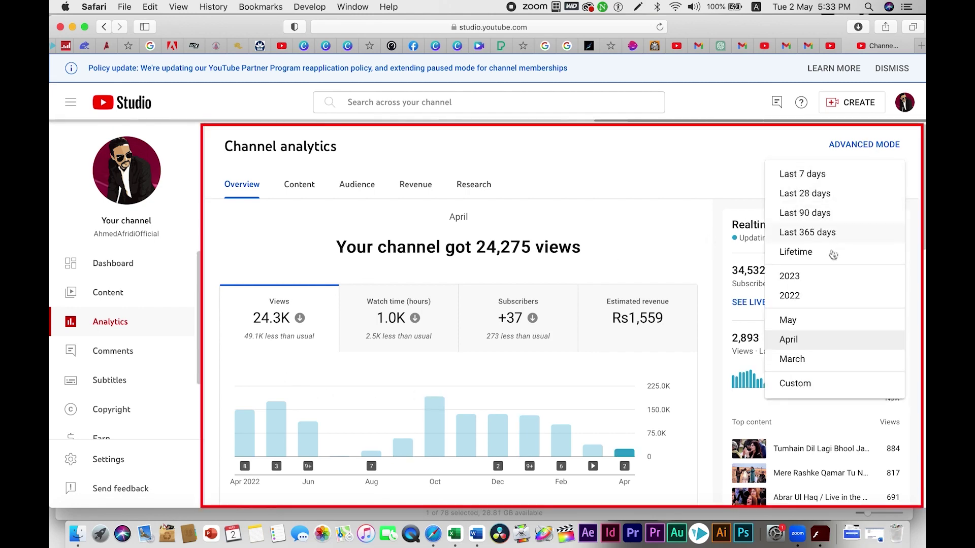
left_click(836, 251)
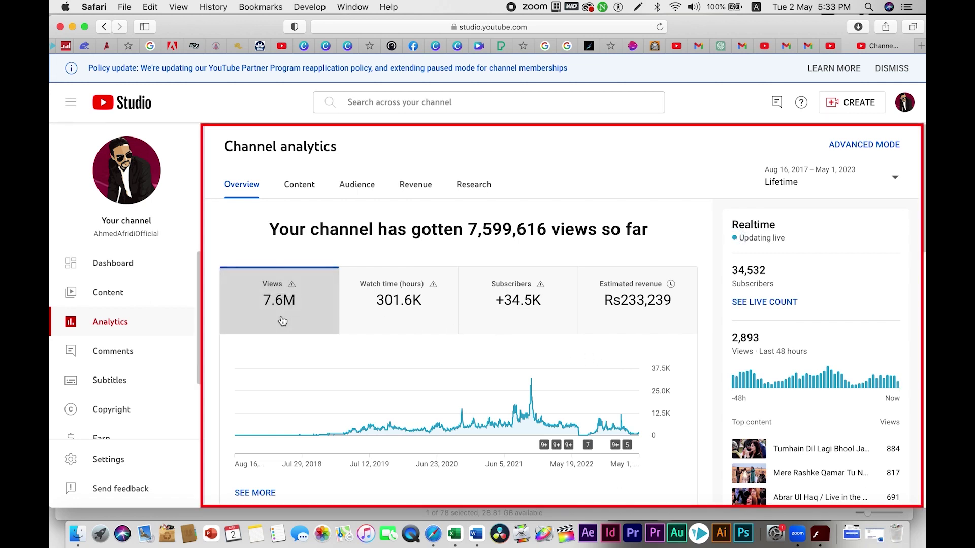
left_click(413, 320)
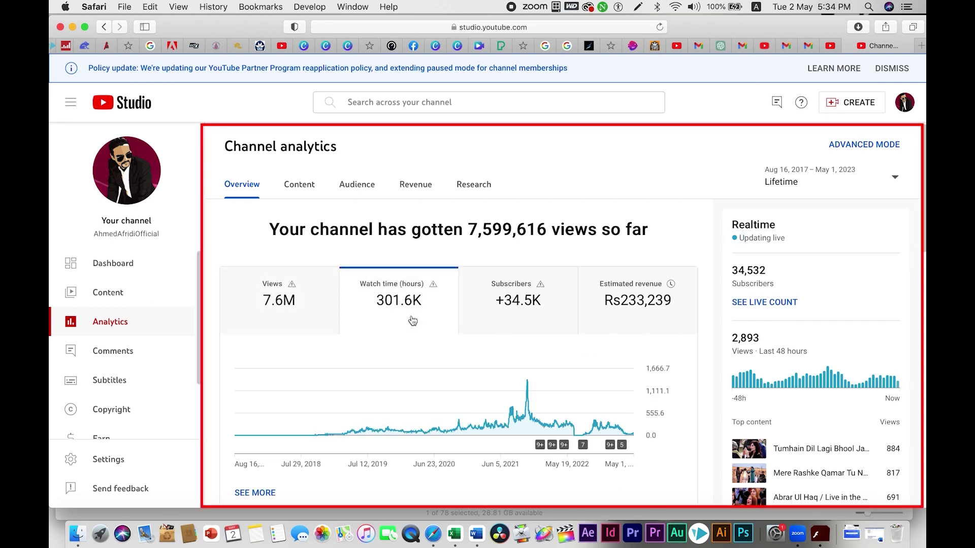
left_click(533, 321)
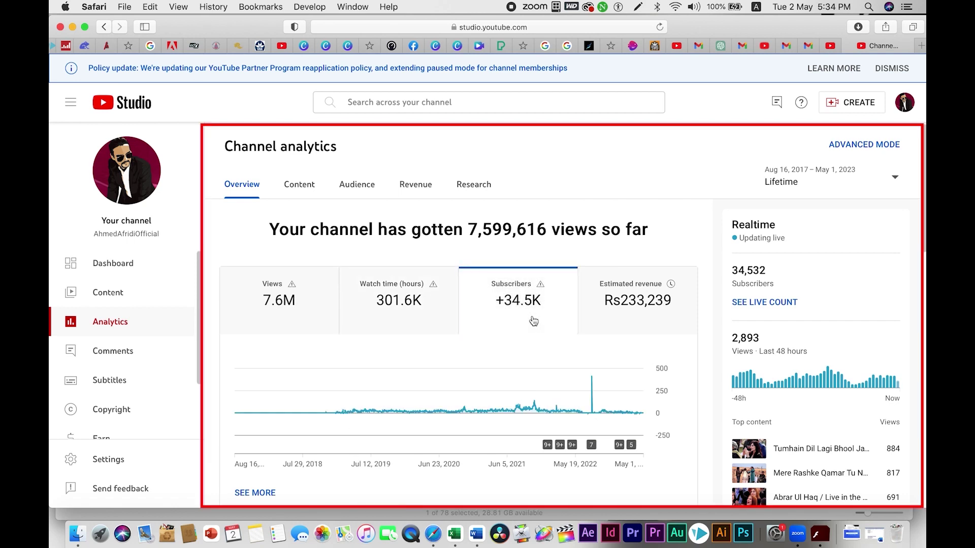
left_click(636, 321)
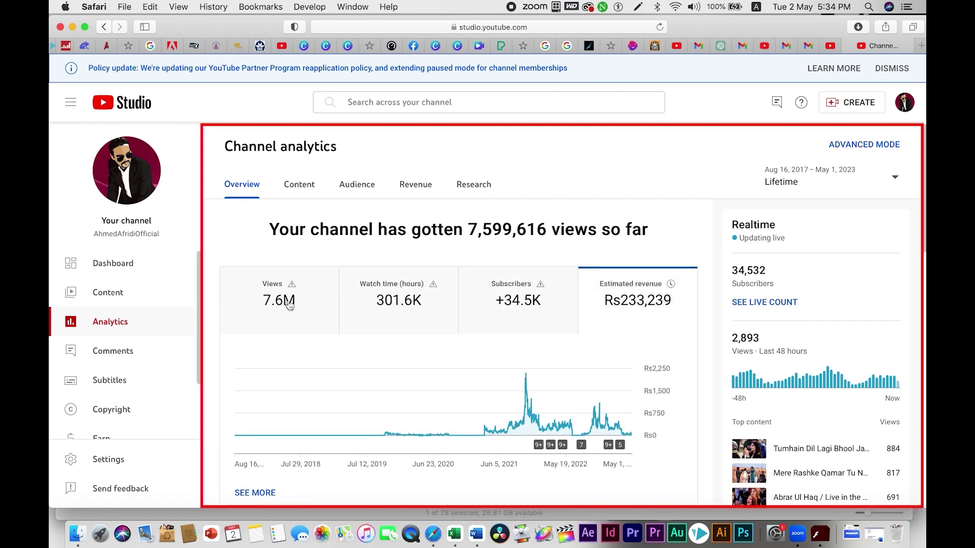
Step: Scroll through the published comments, then open the Channel copyright matches page
left_click(115, 352)
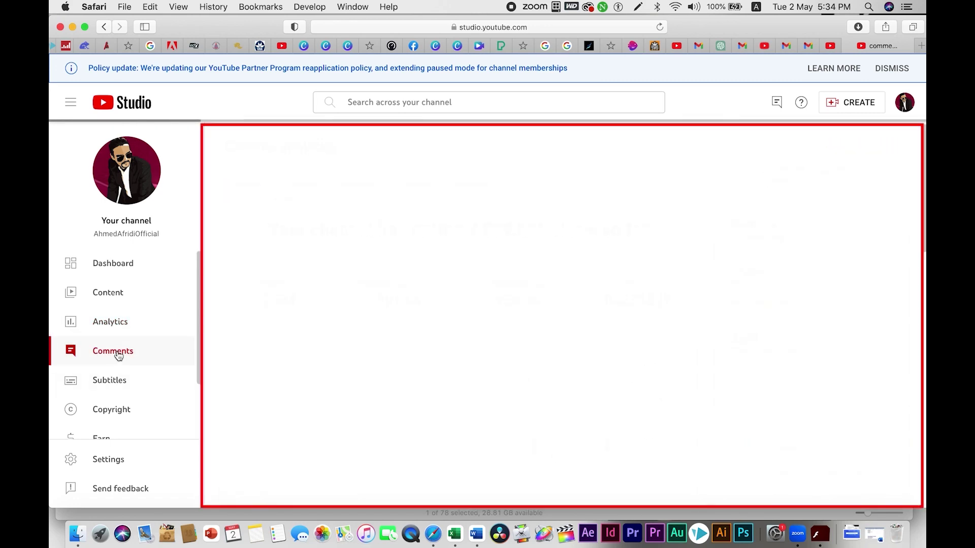
scroll(470, 333, "down", 10)
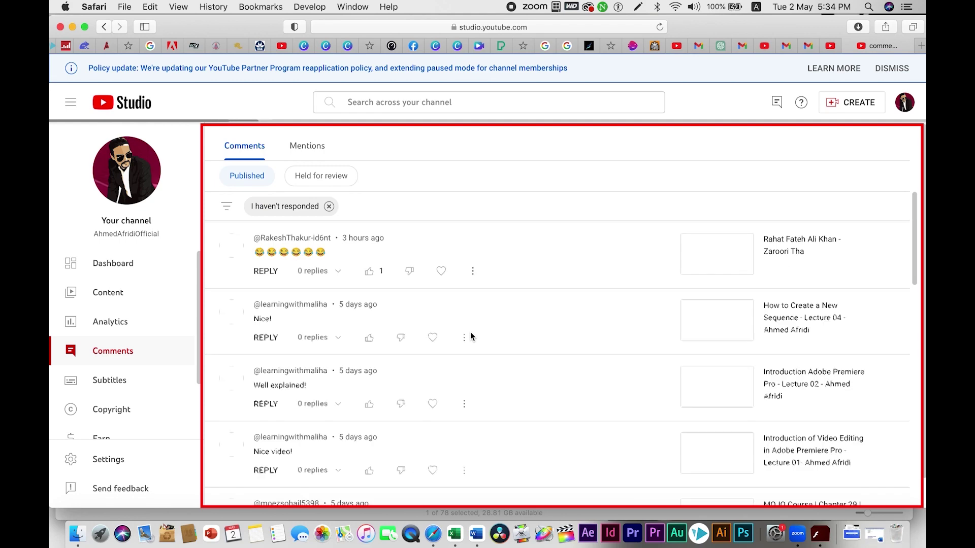
scroll(469, 336, "down", 3)
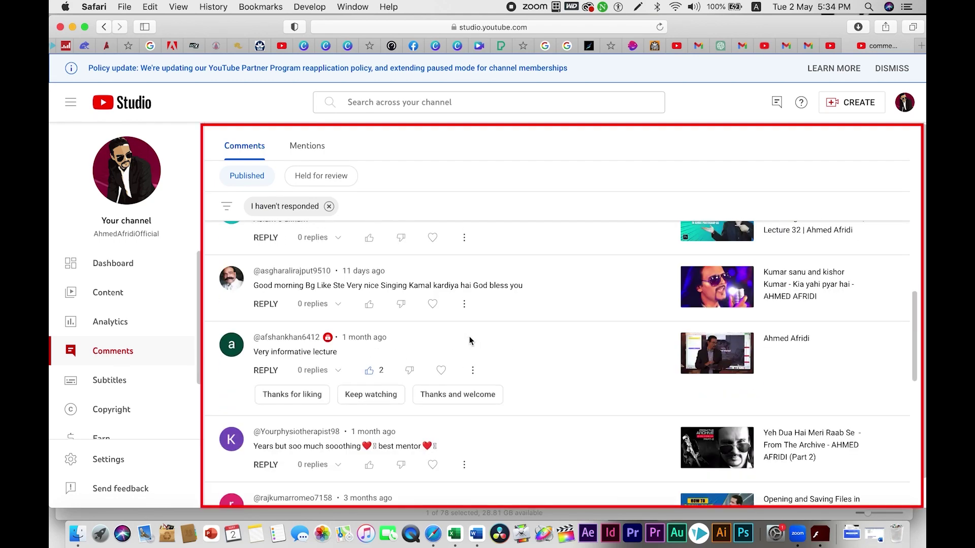
scroll(455, 315, "up", 3)
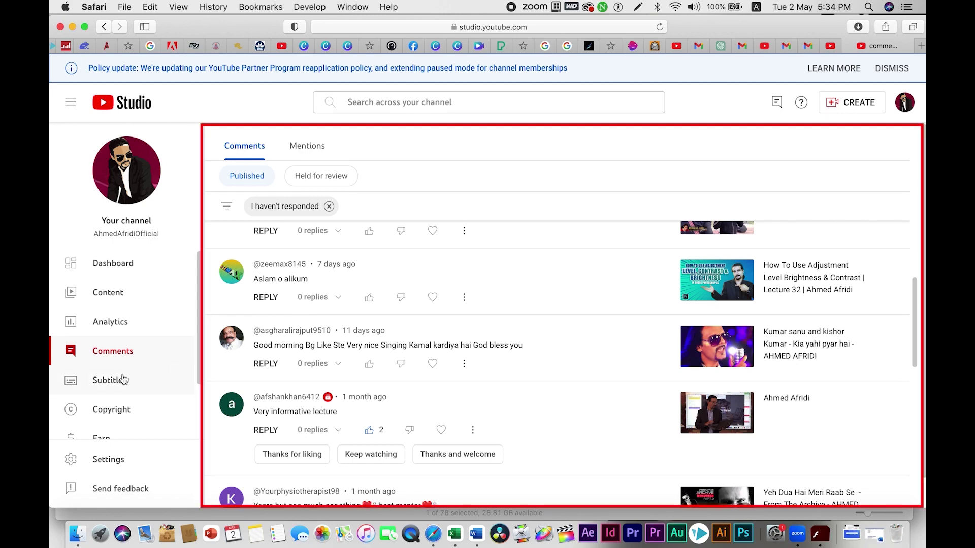
left_click(122, 414)
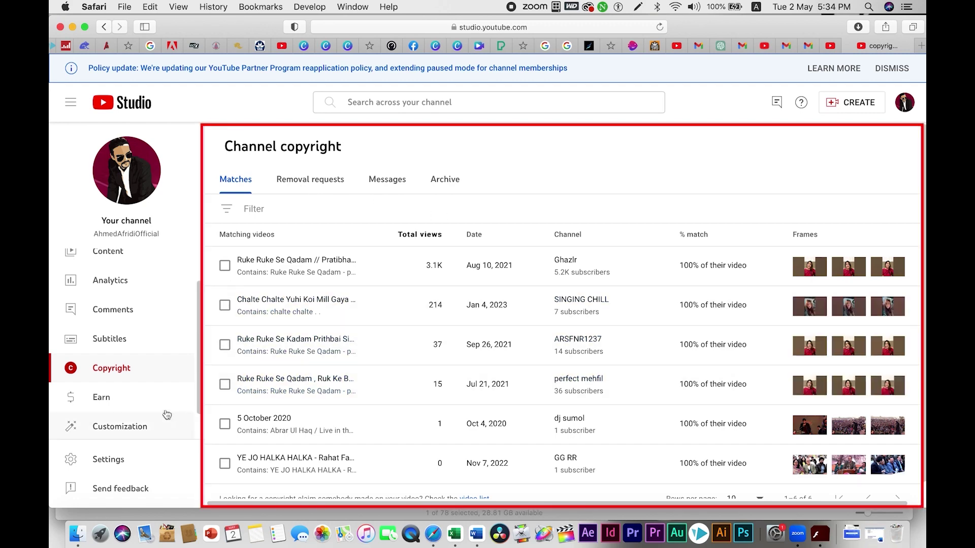
Step: Scroll through the Earn monetization overview and payment details, then open Customization's Layout tab
left_click(115, 397)
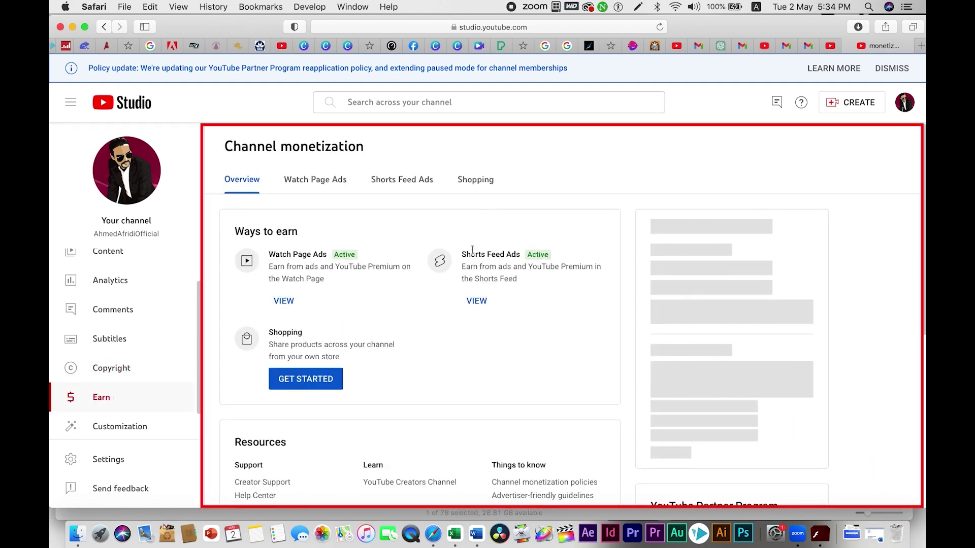
scroll(427, 294, "down", 2)
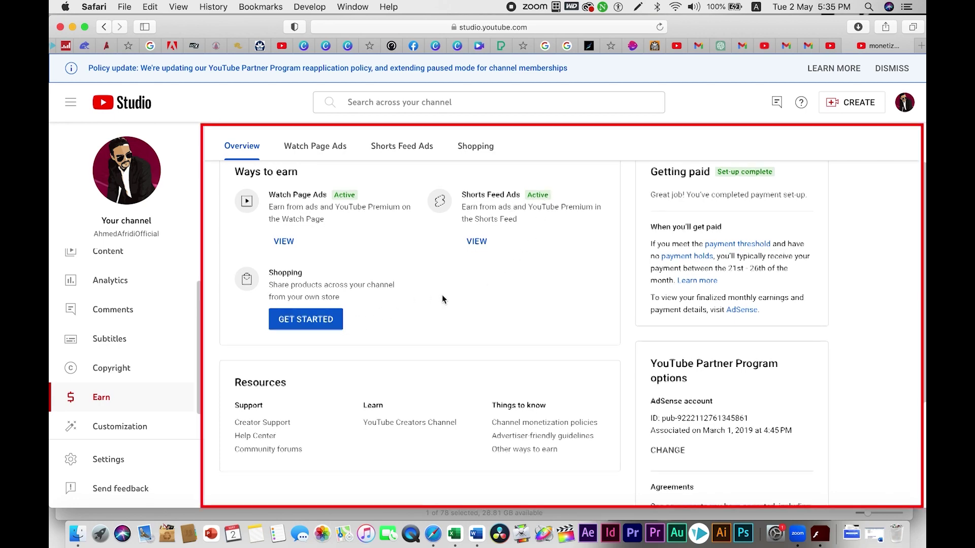
scroll(442, 300, "down", 1)
scroll(442, 300, "down", 5)
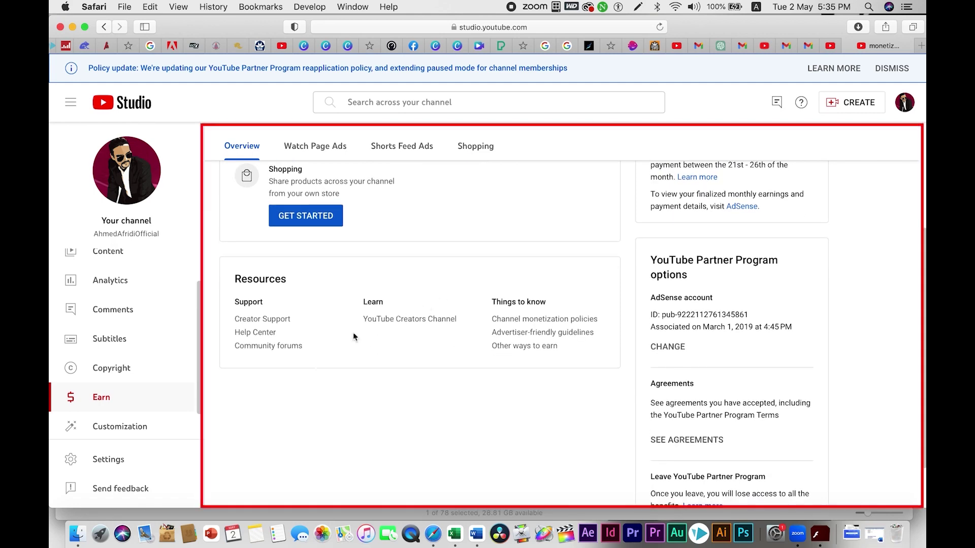
left_click(129, 423)
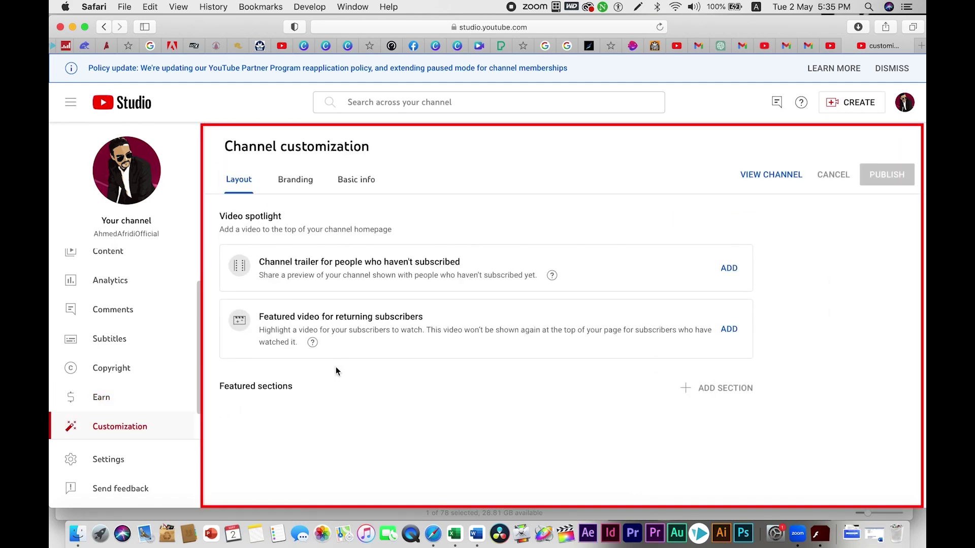
Step: Review the Layout tab's trailer and featured sections, then open the public channel page
scroll(604, 347, "down", 3)
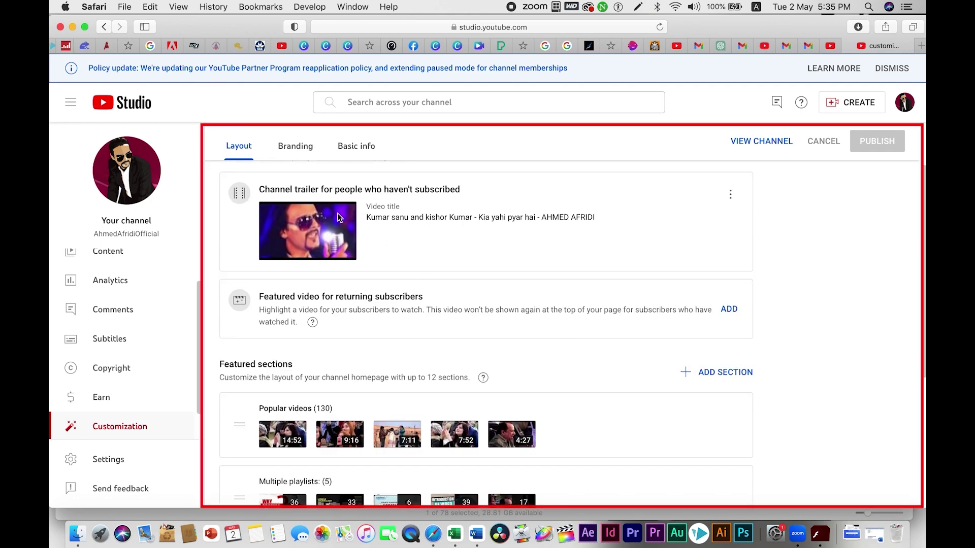
scroll(531, 338, "down", 3)
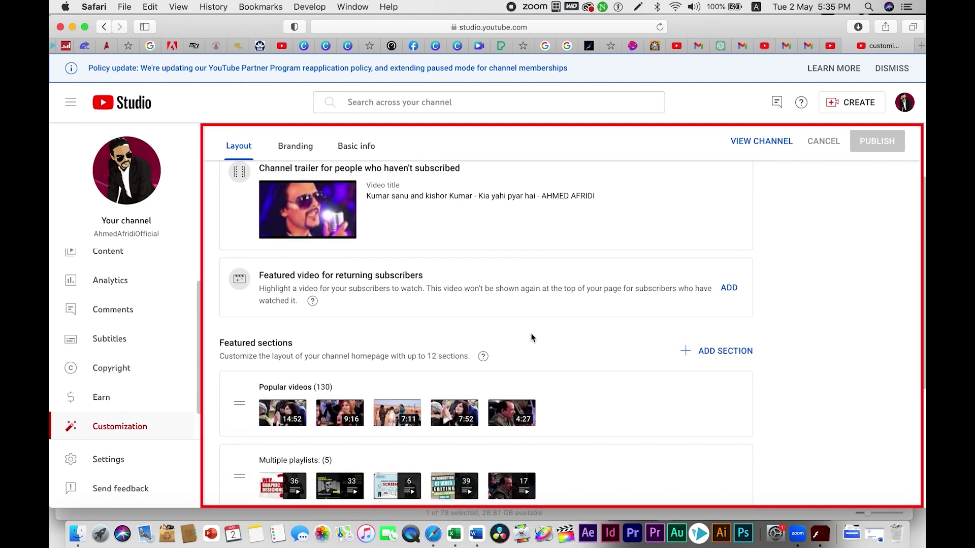
scroll(421, 341, "up", 5)
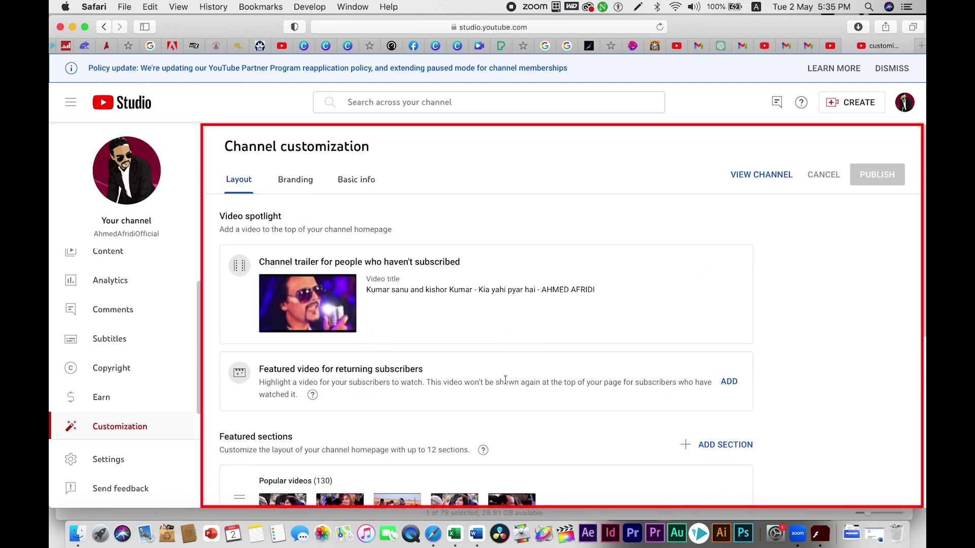
scroll(472, 376, "down", 4)
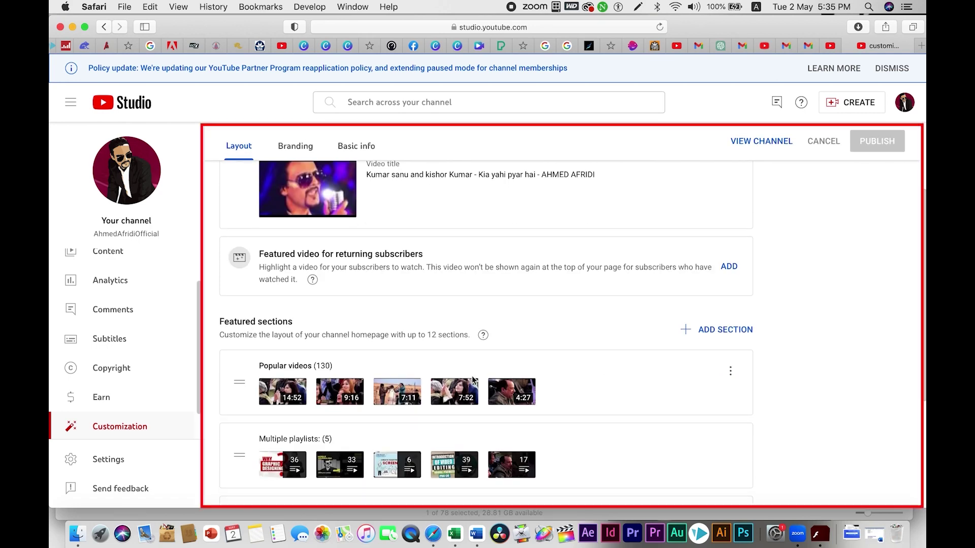
scroll(467, 357, "down", 2)
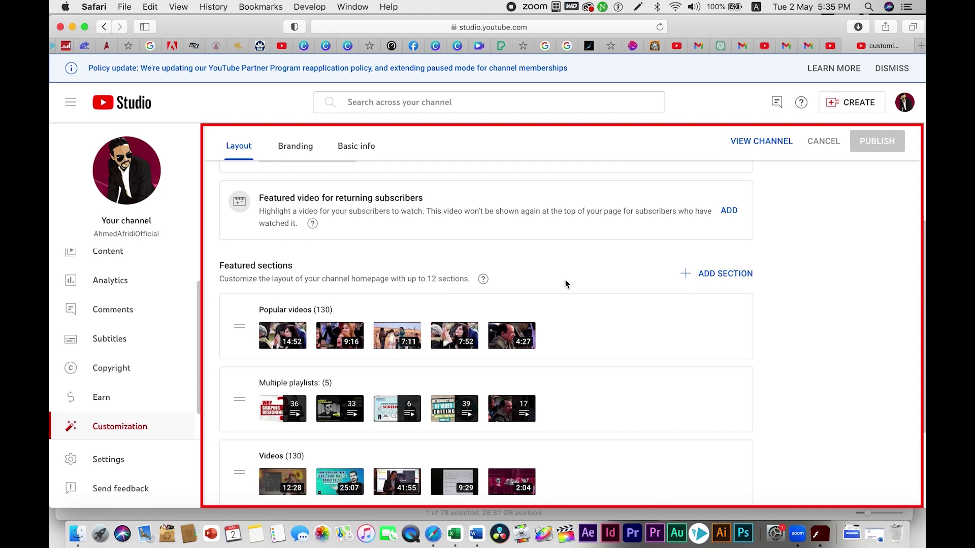
scroll(436, 325, "down", 3)
scroll(442, 358, "down", 1)
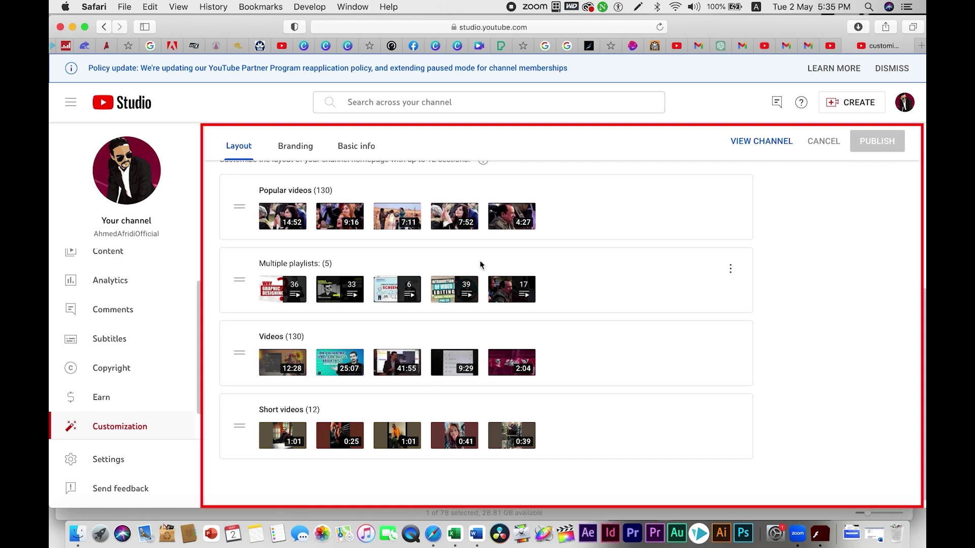
scroll(384, 320, "up", 1)
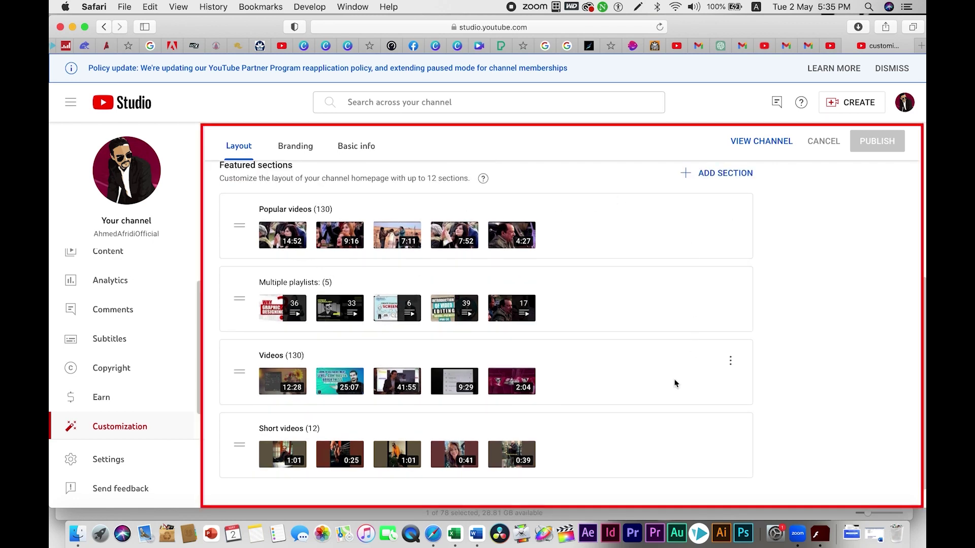
left_click(903, 118)
left_click(805, 180)
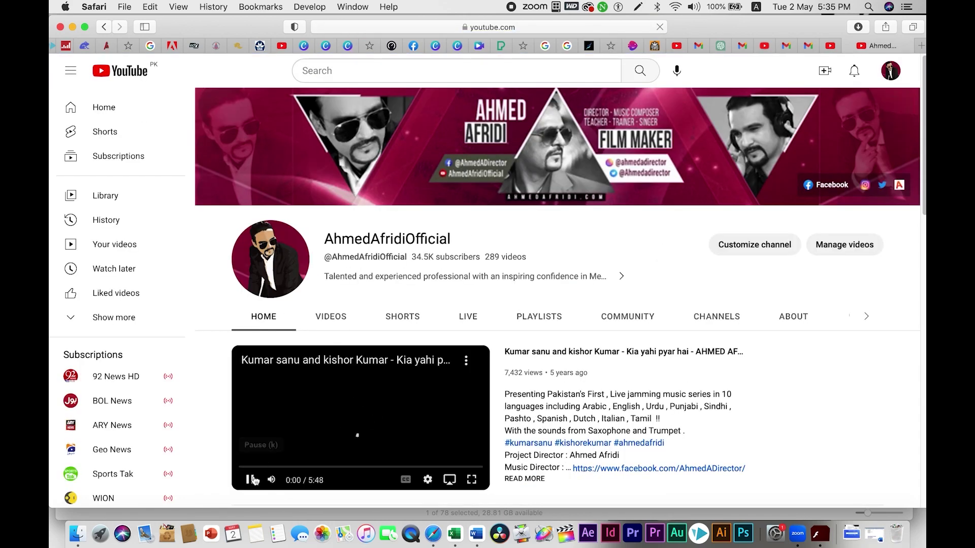
Step: Open the About tab and scroll to the description, 7,589,911 views, Pakistan location and social links
scroll(726, 360, "down", 3)
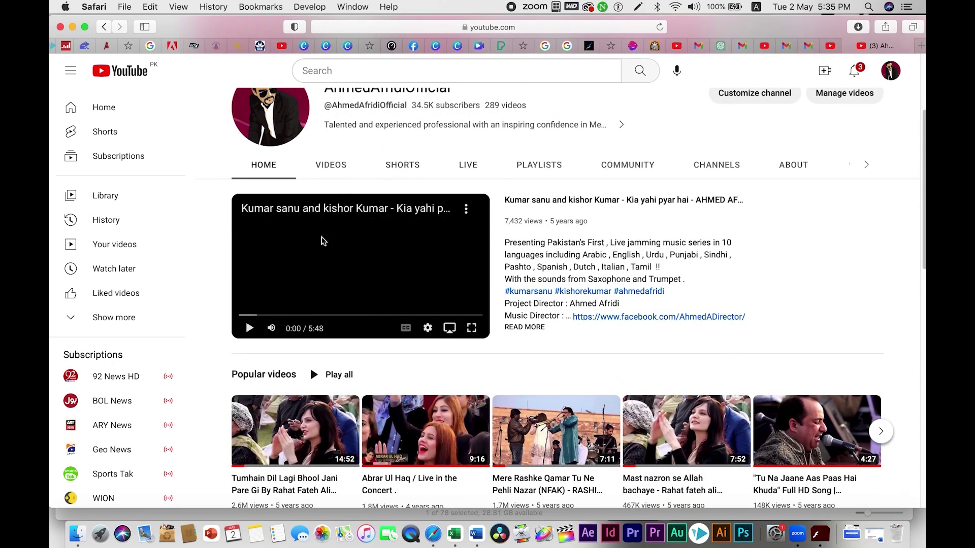
left_click(793, 166)
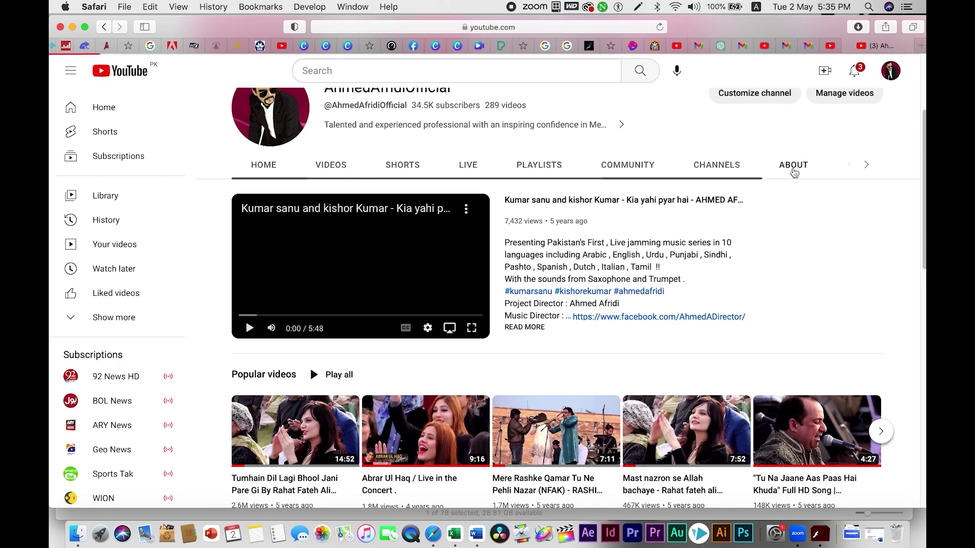
scroll(534, 335, "down", 5)
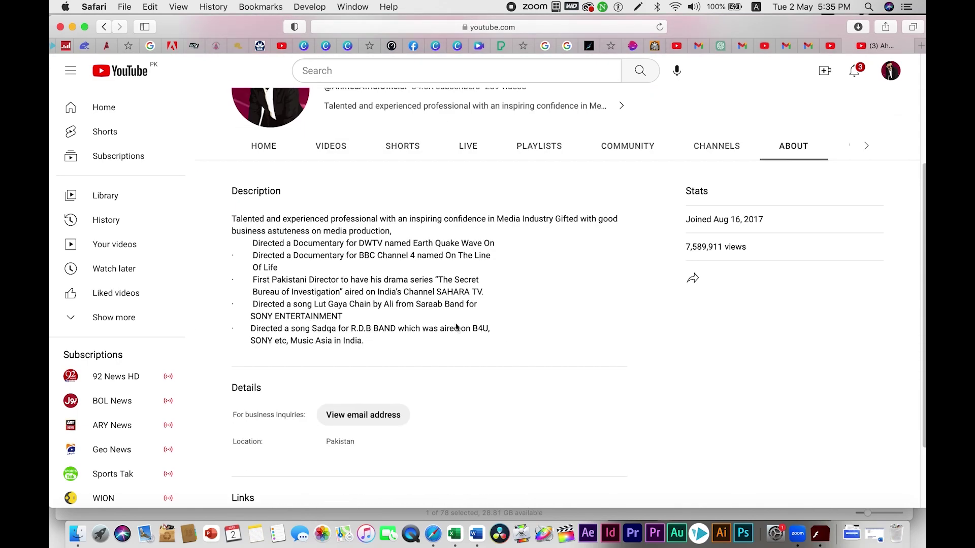
scroll(445, 293, "down", 3)
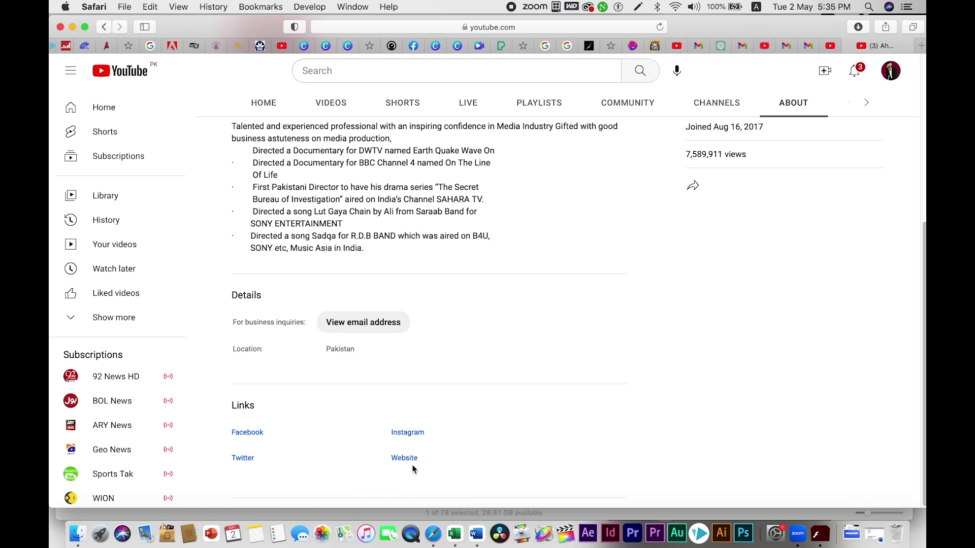
scroll(433, 365, "up", 3)
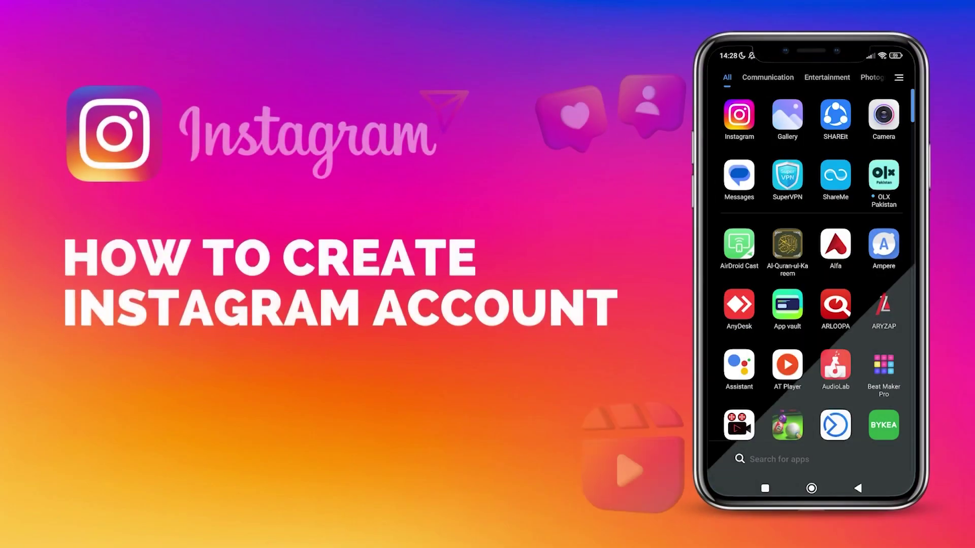